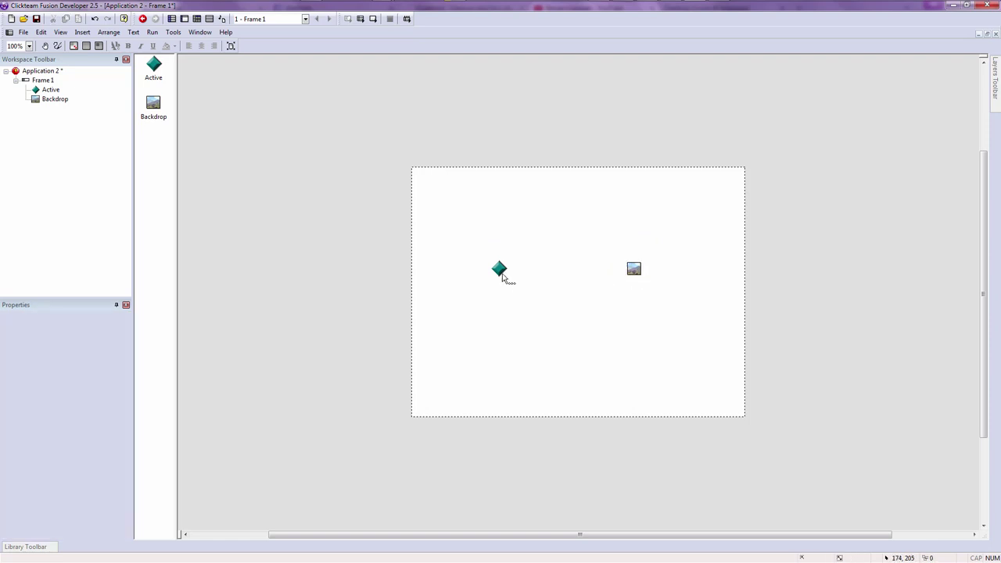
Marquee-select the Active diamond object in Frame 1
drag(458, 226, 551, 316)
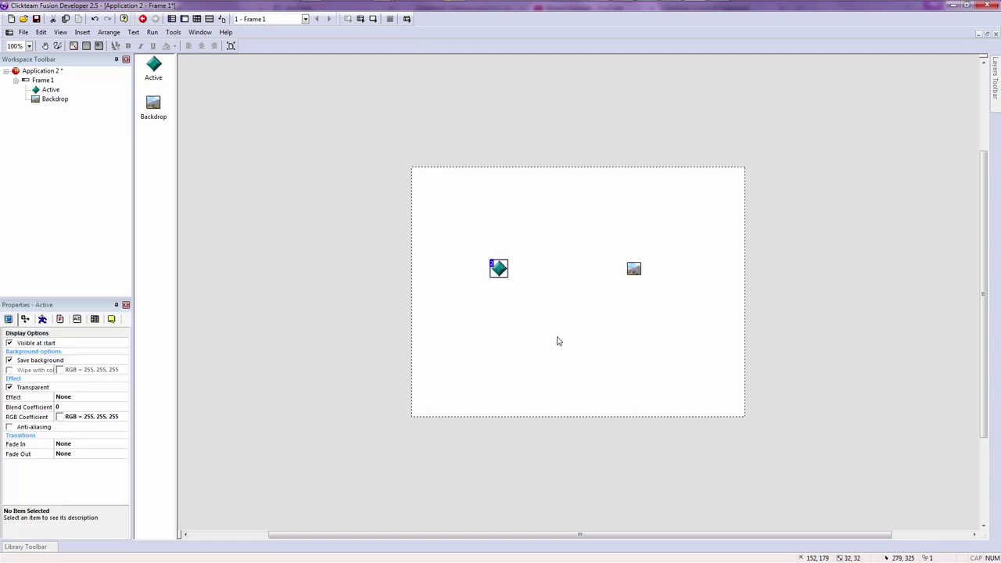
click(516, 352)
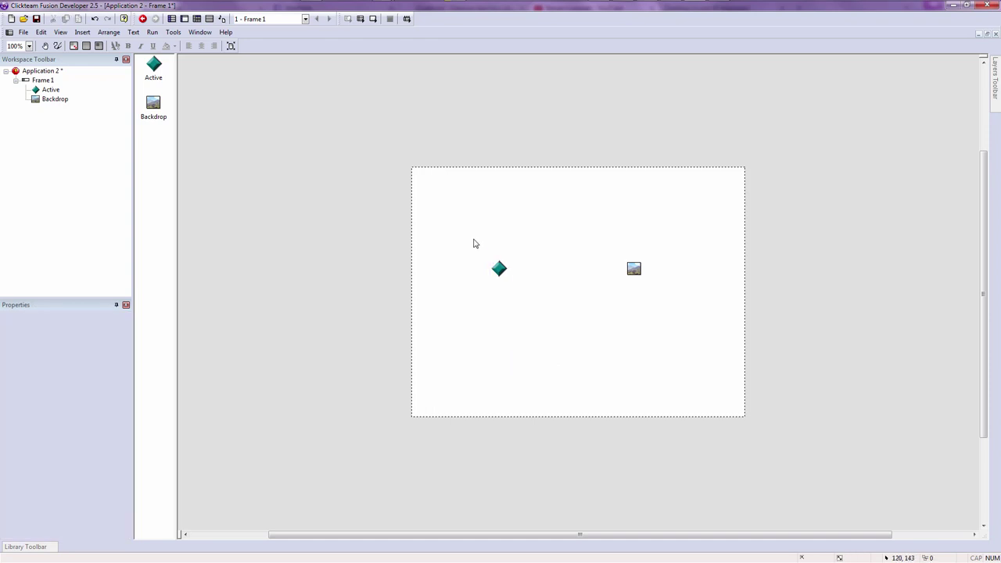
drag(471, 241, 519, 305)
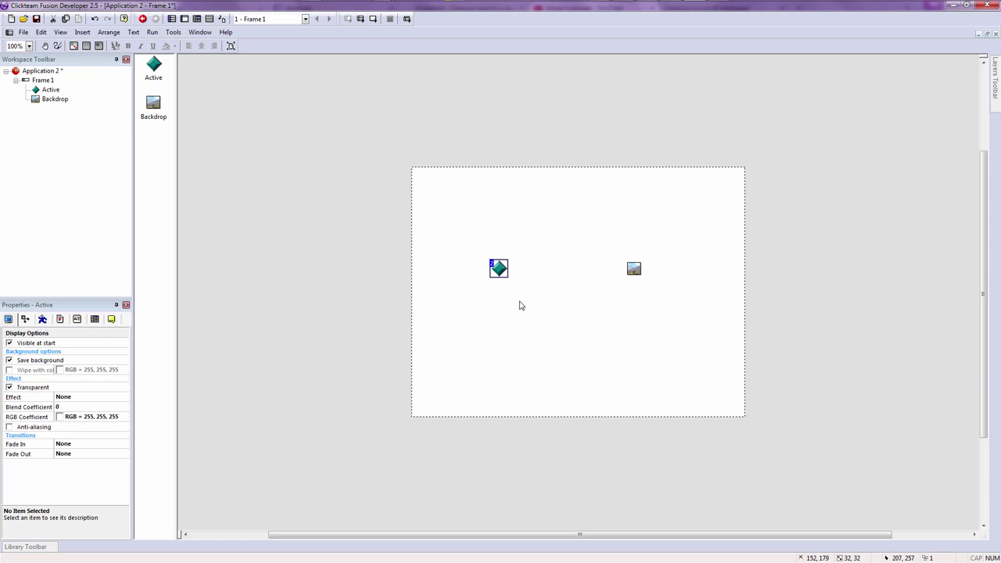
click(520, 305)
click(501, 264)
drag(555, 226, 708, 330)
drag(480, 232, 545, 317)
click(505, 284)
click(501, 272)
click(545, 275)
click(499, 270)
double_click(499, 269)
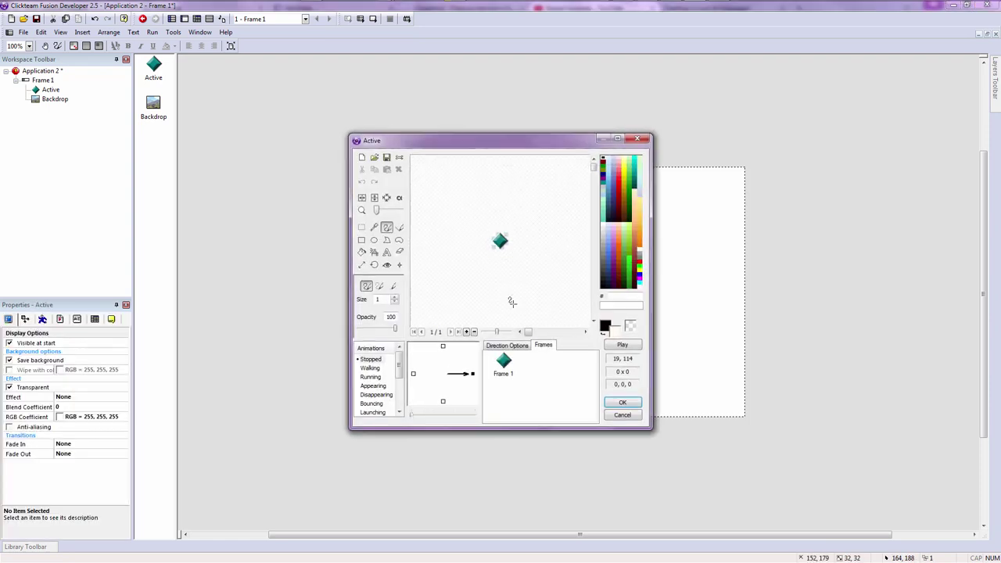
click(621, 415)
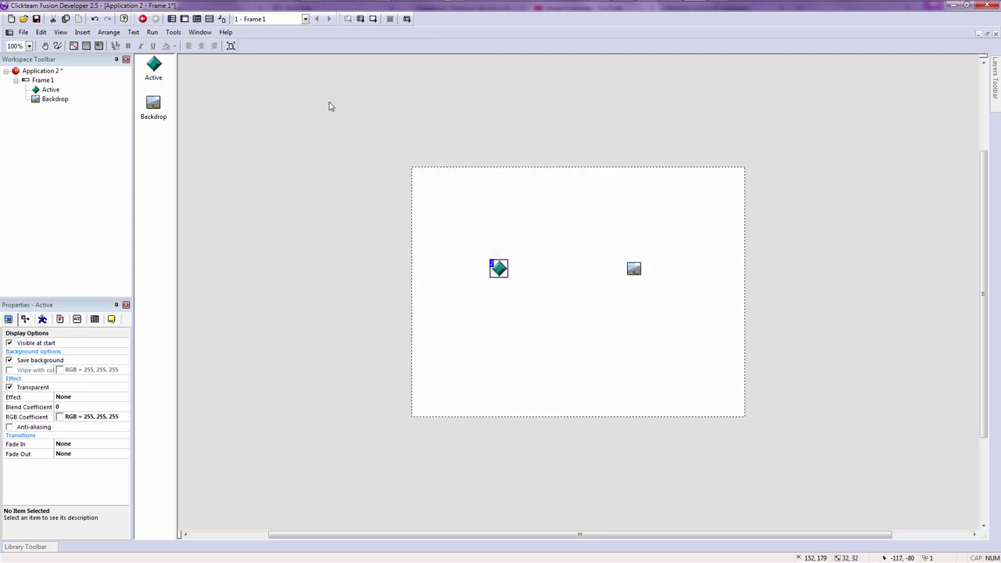
click(458, 230)
Shift the Active diamond slightly to the left of its original spot
drag(472, 245, 541, 317)
mouse_move(500, 268)
mouse_down()
mouse_move(624, 280)
mouse_move(505, 270)
mouse_up()
click(542, 275)
click(507, 273)
drag(503, 275, 483, 281)
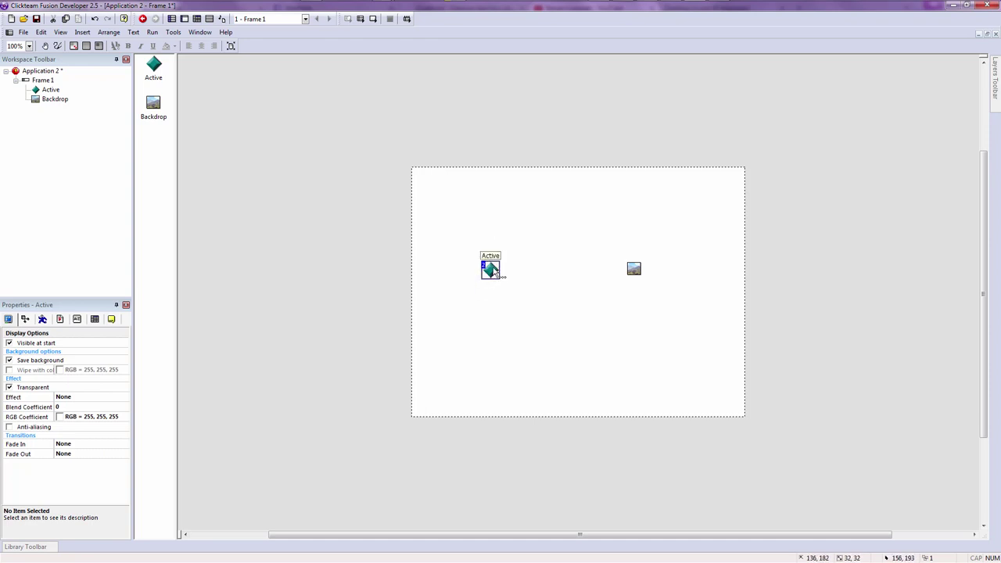
drag(492, 278, 471, 273)
click(479, 272)
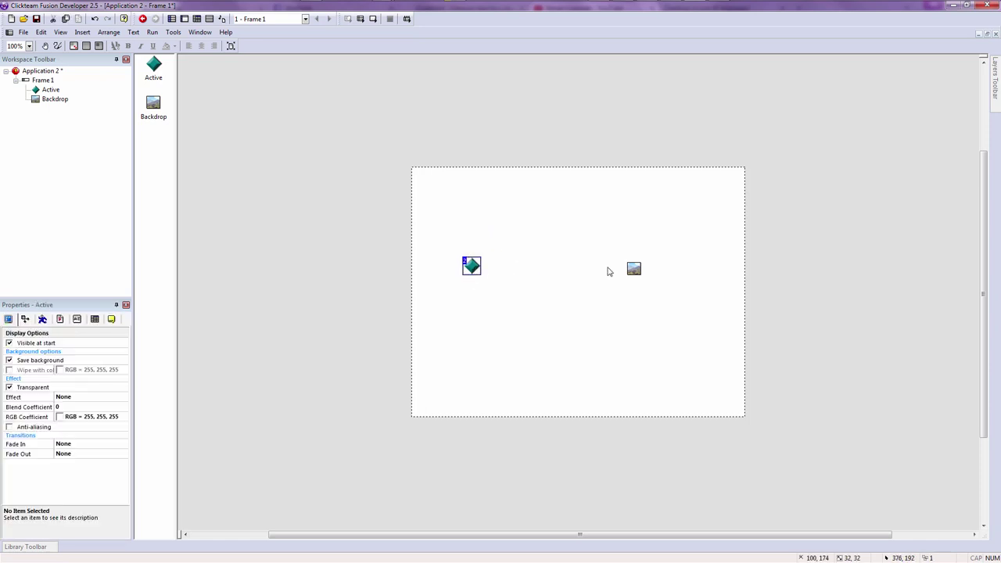
Move the backdrop image down into the frame's lower-left area
drag(577, 232, 710, 357)
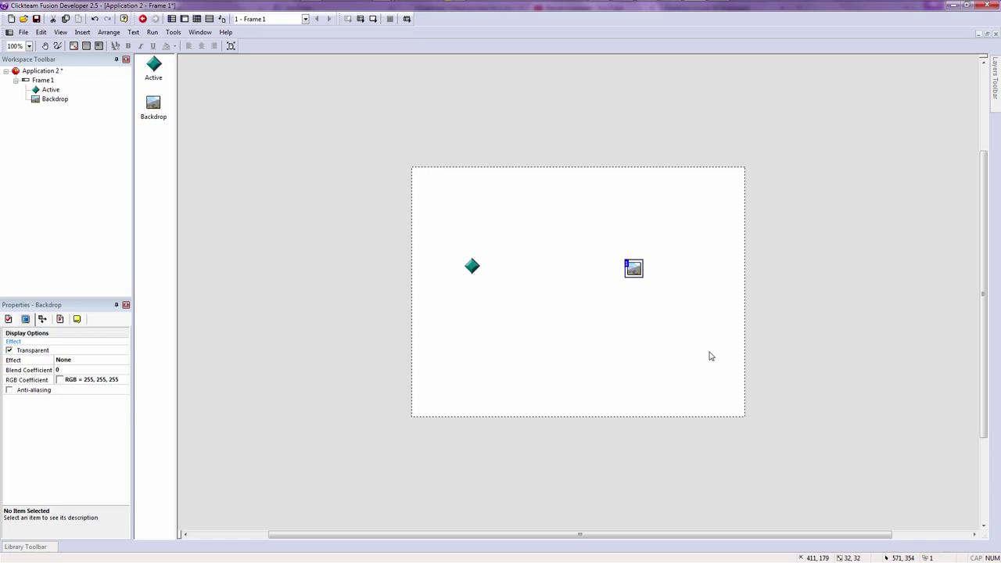
drag(610, 239, 706, 326)
drag(637, 275, 426, 364)
click(473, 268)
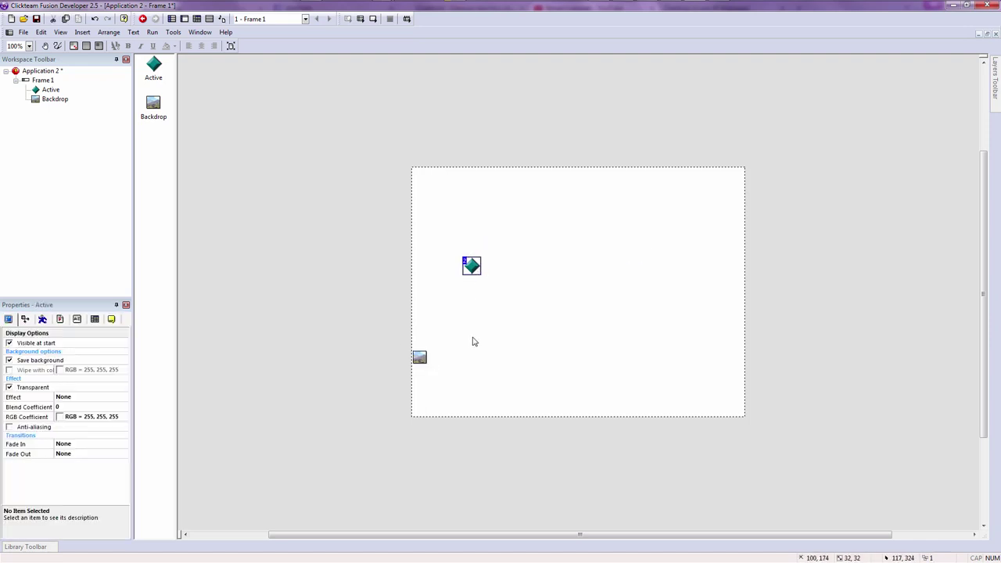
drag(447, 232, 500, 303)
Stretch the backdrop into a wide strip, then shrink it back to a small image
click(421, 357)
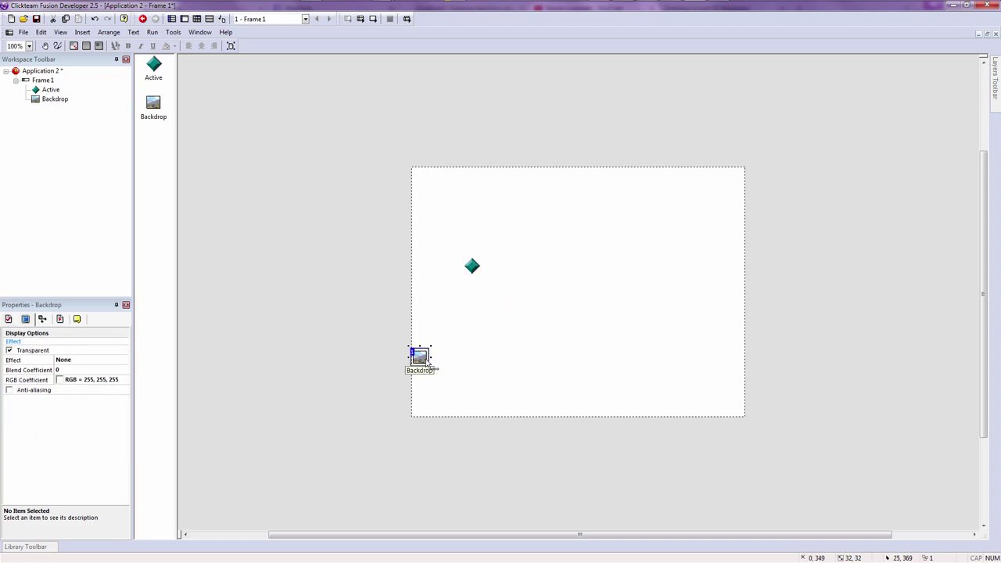
drag(468, 357, 739, 387)
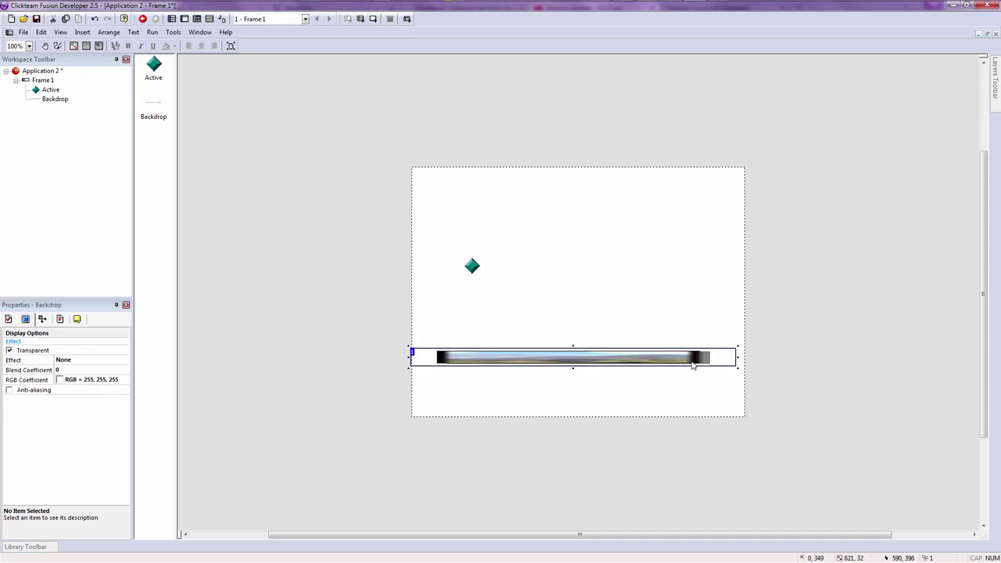
click(575, 363)
drag(739, 357, 483, 349)
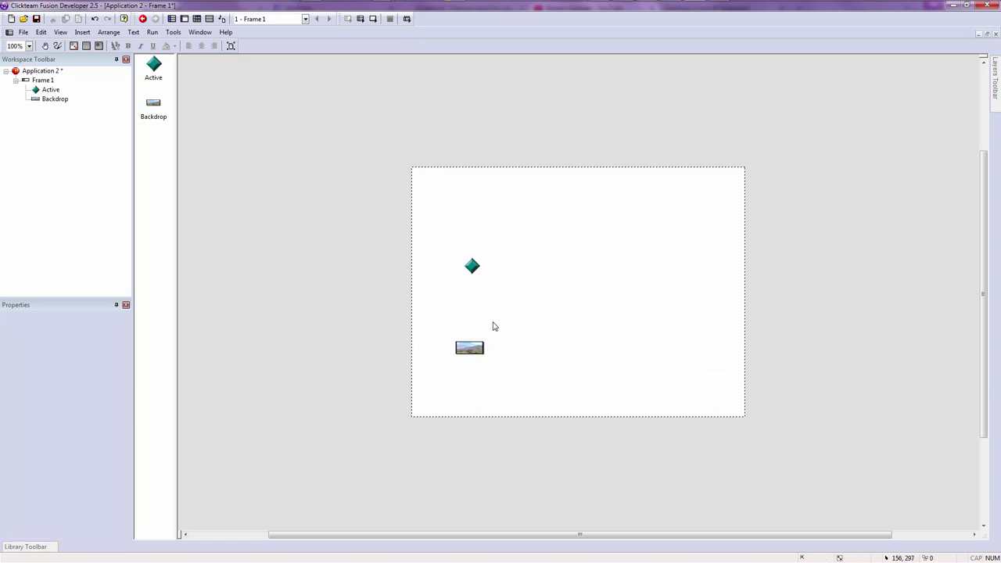
double_click(471, 266)
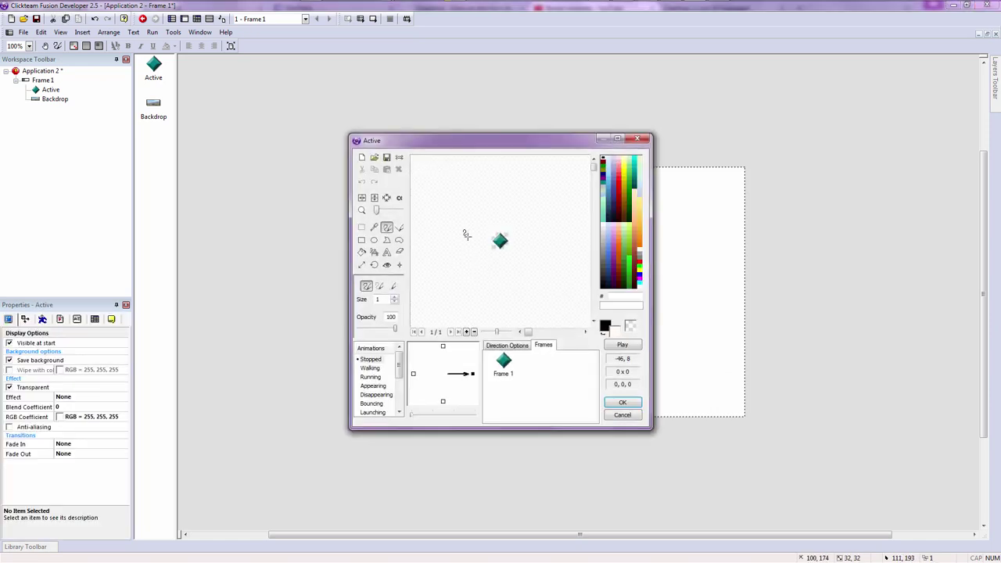
Clear the player's diamond image and fill it with solid orange FF9747
click(623, 415)
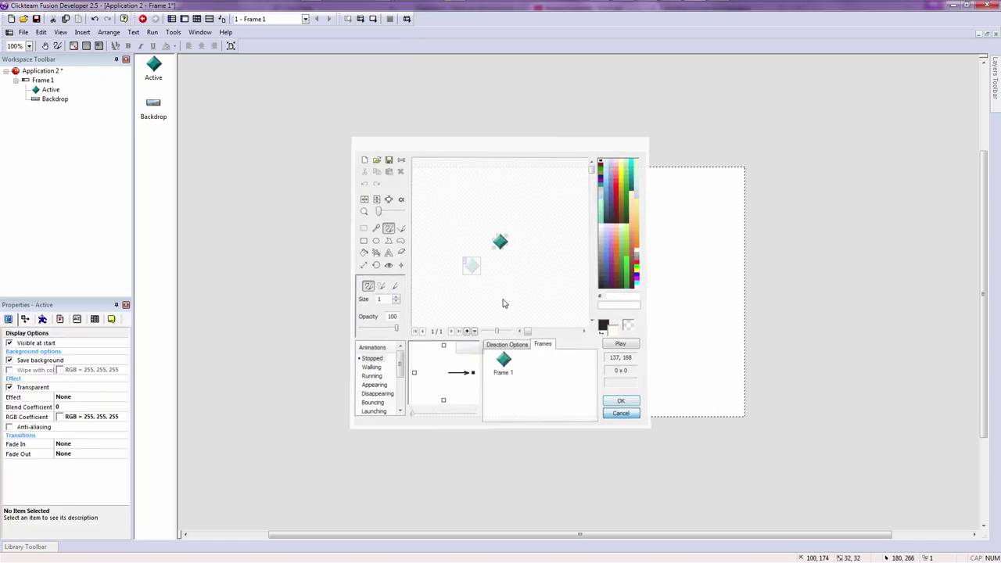
double_click(477, 270)
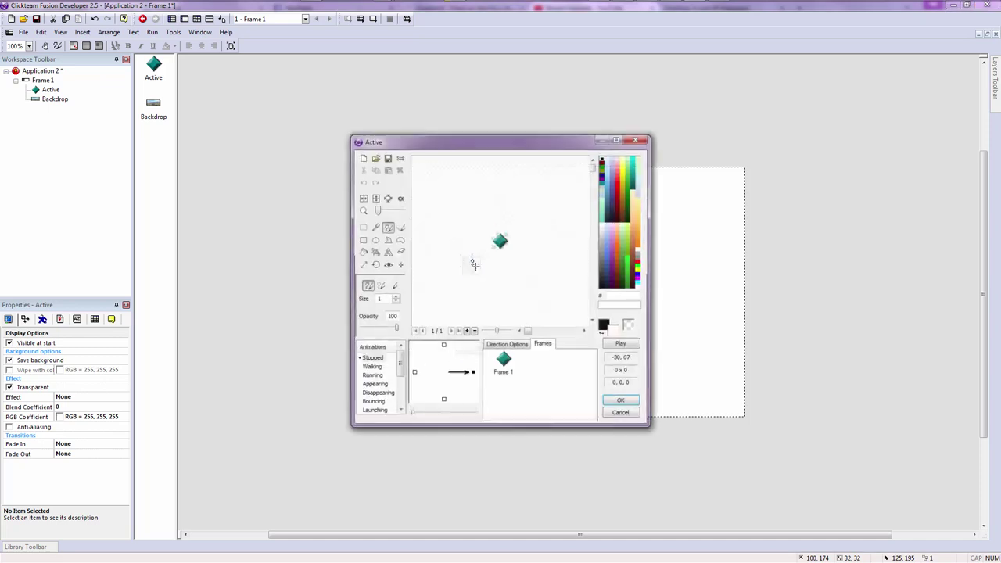
click(362, 159)
click(361, 252)
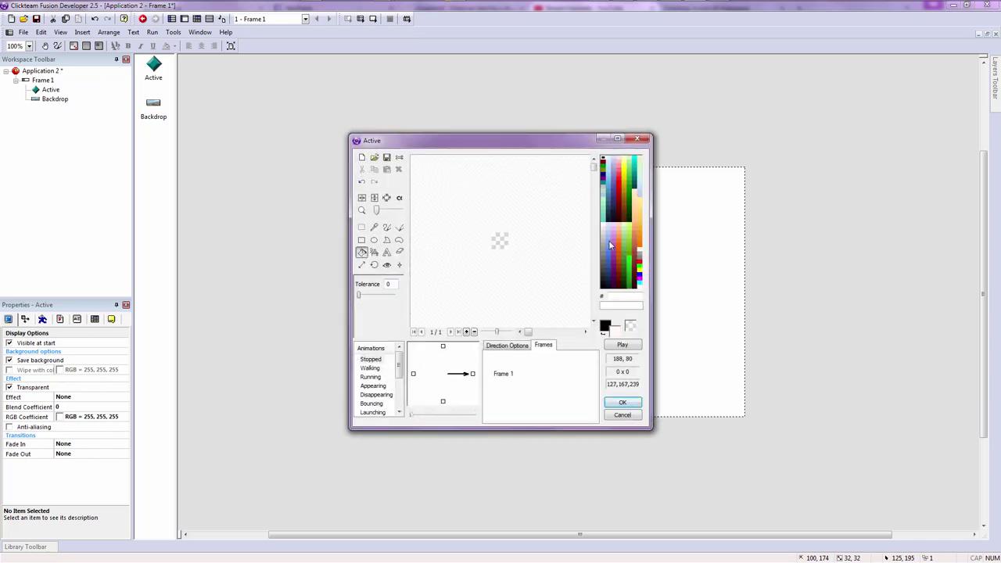
right_click(616, 176)
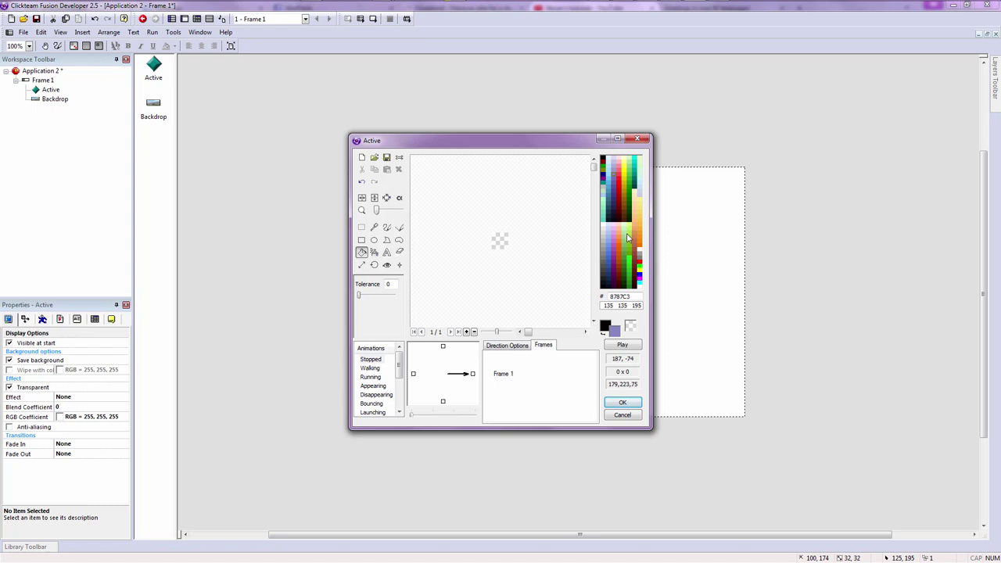
right_click(618, 236)
right_click(507, 238)
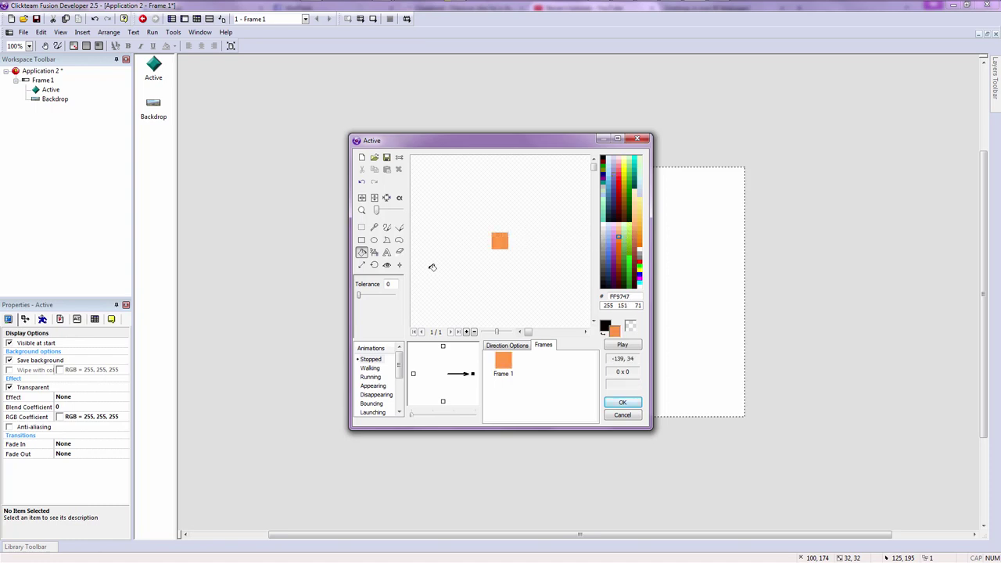
click(615, 404)
click(466, 352)
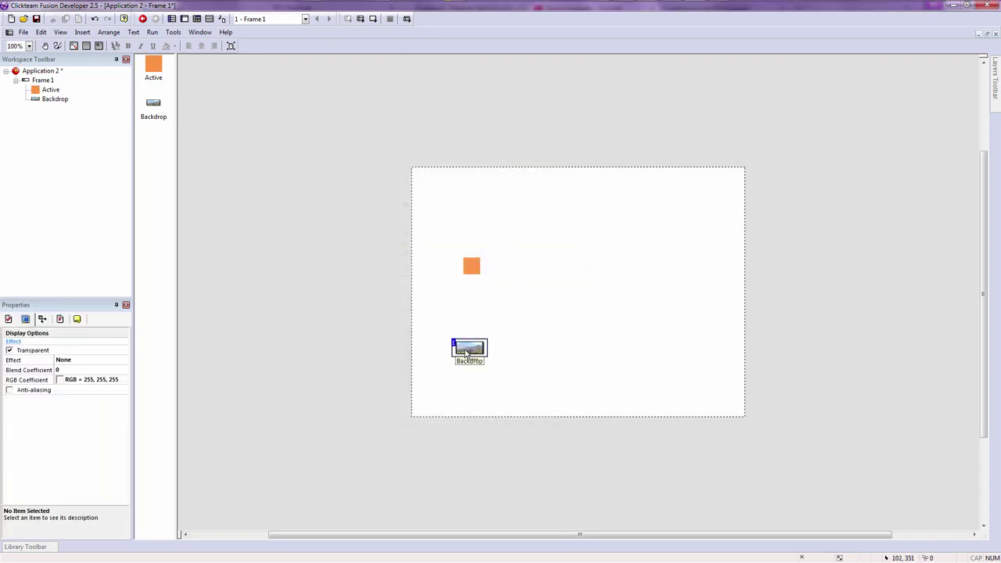
double_click(467, 352)
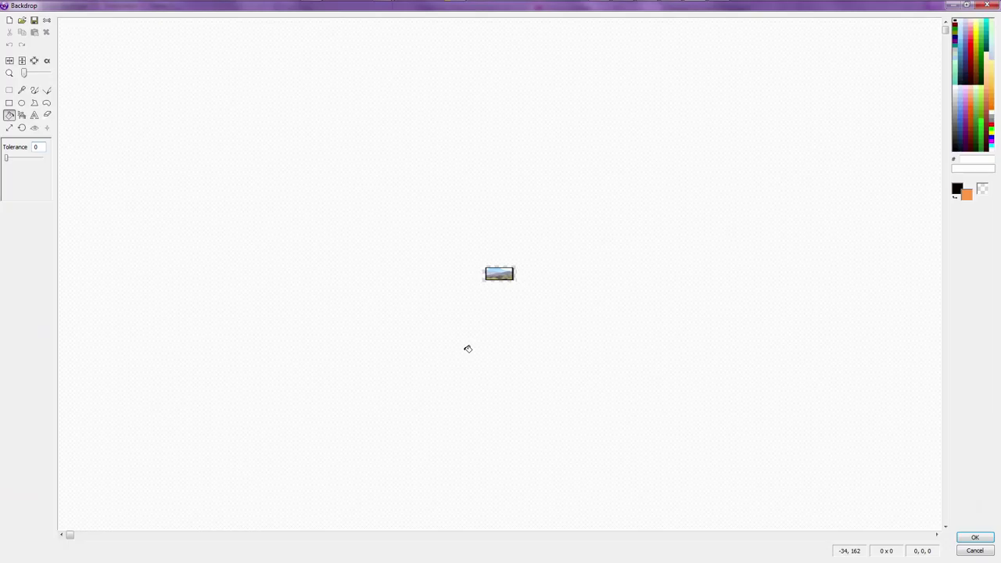
Clear the backdrop picture and fill it solid green
click(9, 19)
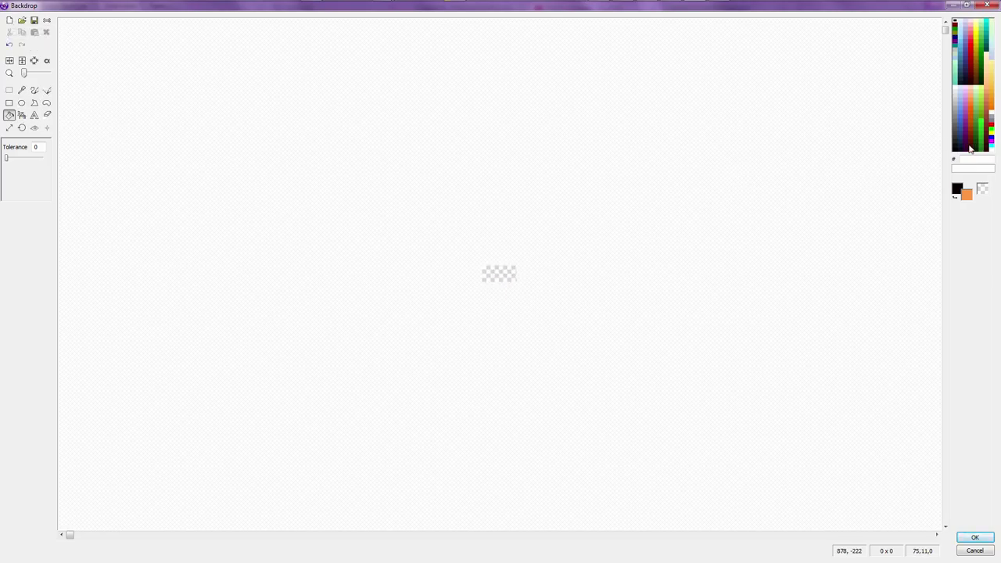
right_click(955, 141)
right_click(980, 107)
right_click(509, 272)
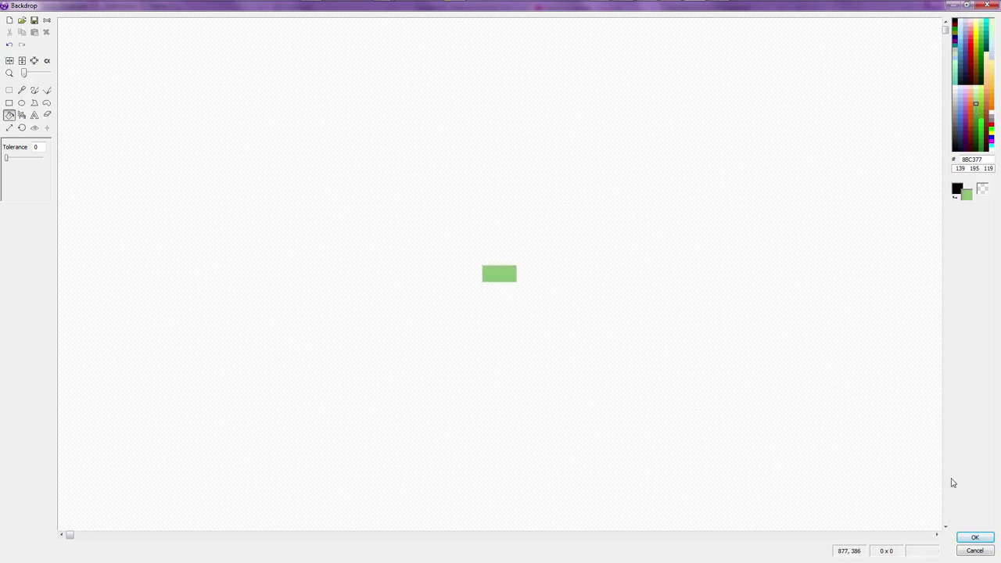
click(974, 538)
Set the green backdrop's width to 32 px and place it at the frame's lower-left edge
drag(464, 354, 422, 371)
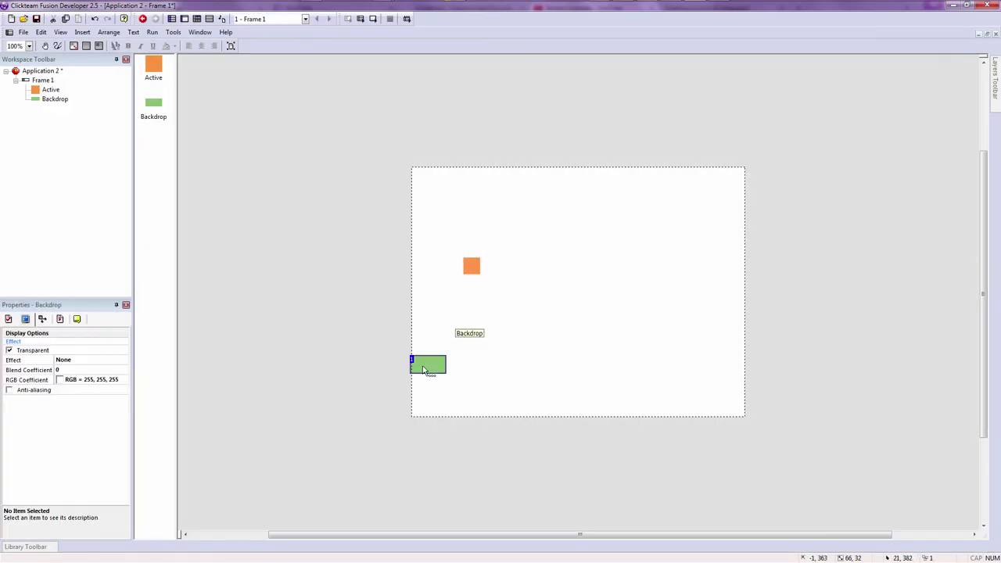
click(42, 319)
click(71, 378)
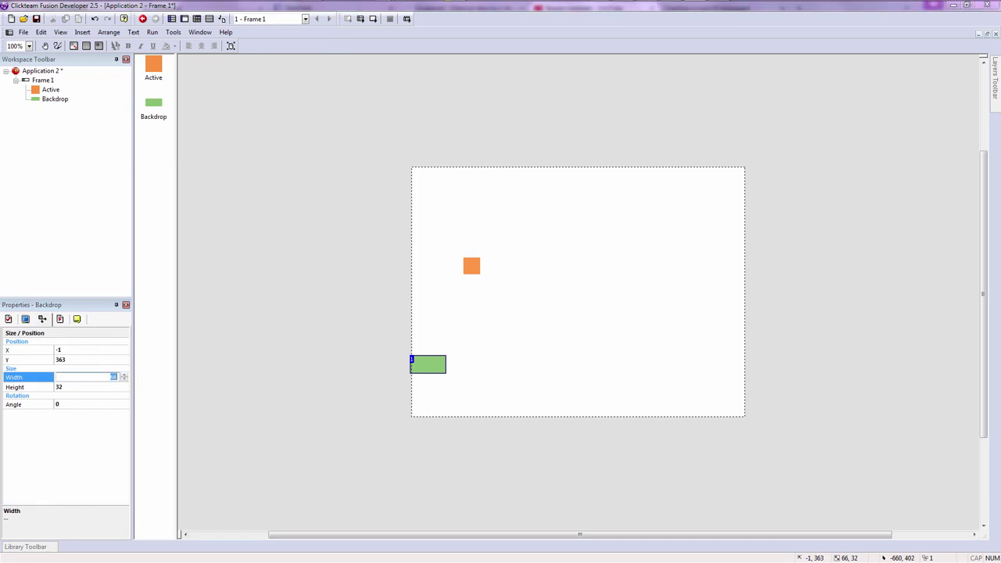
key(Return)
click(447, 376)
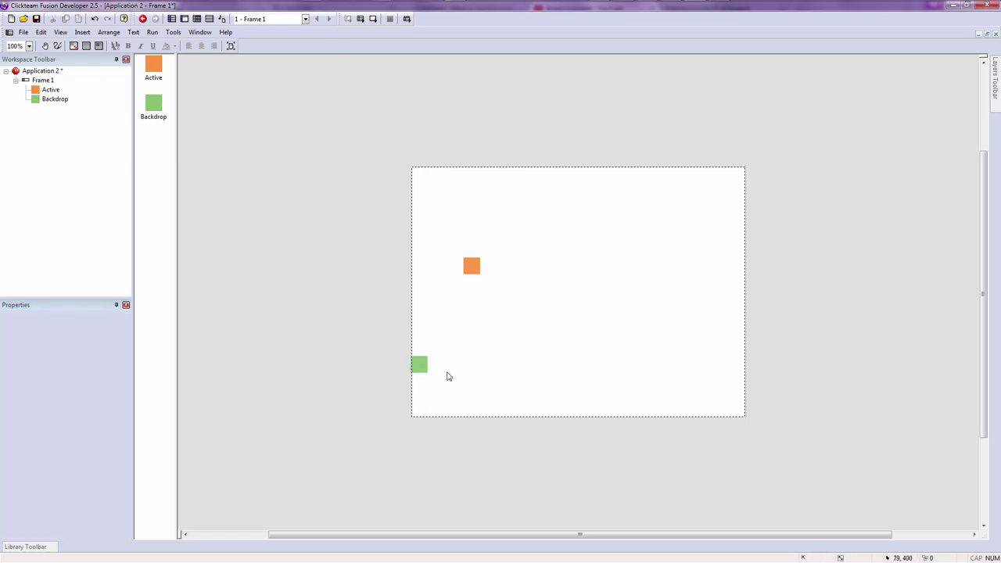
drag(429, 374, 431, 377)
click(320, 268)
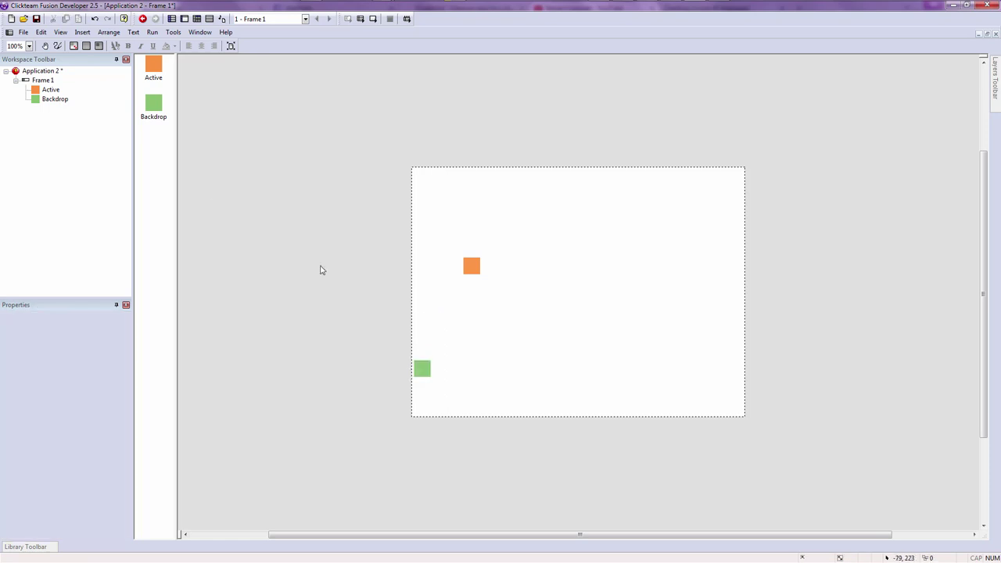
click(73, 45)
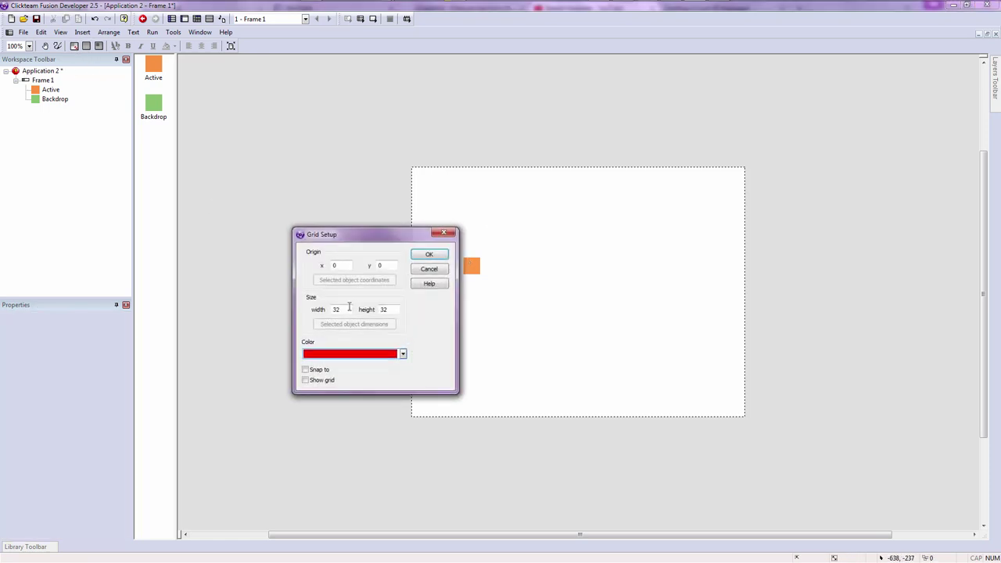
Accept the 32×32 grid, show it, turn on snapping, and snap the green tile to it
click(416, 254)
click(86, 46)
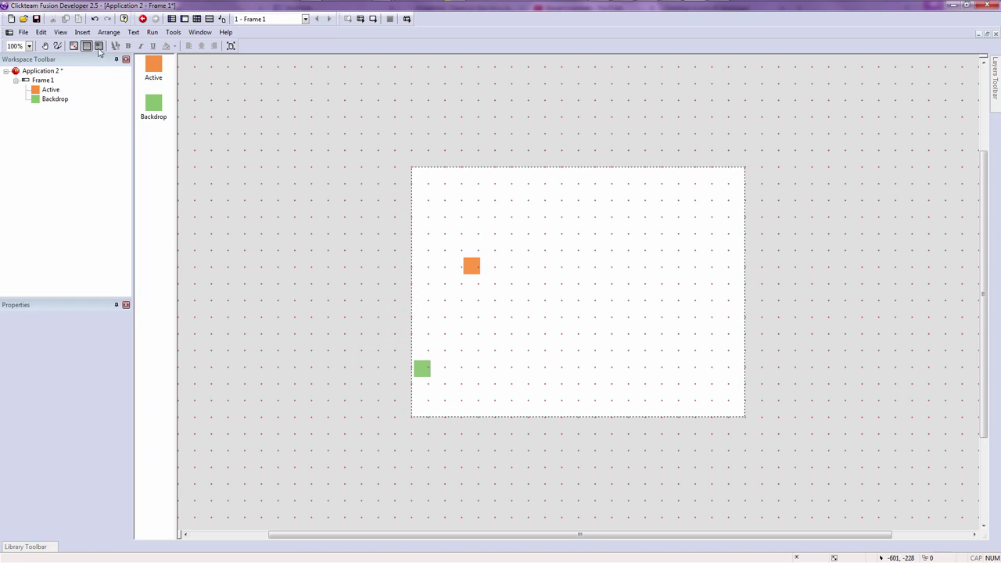
click(98, 45)
drag(422, 368, 429, 376)
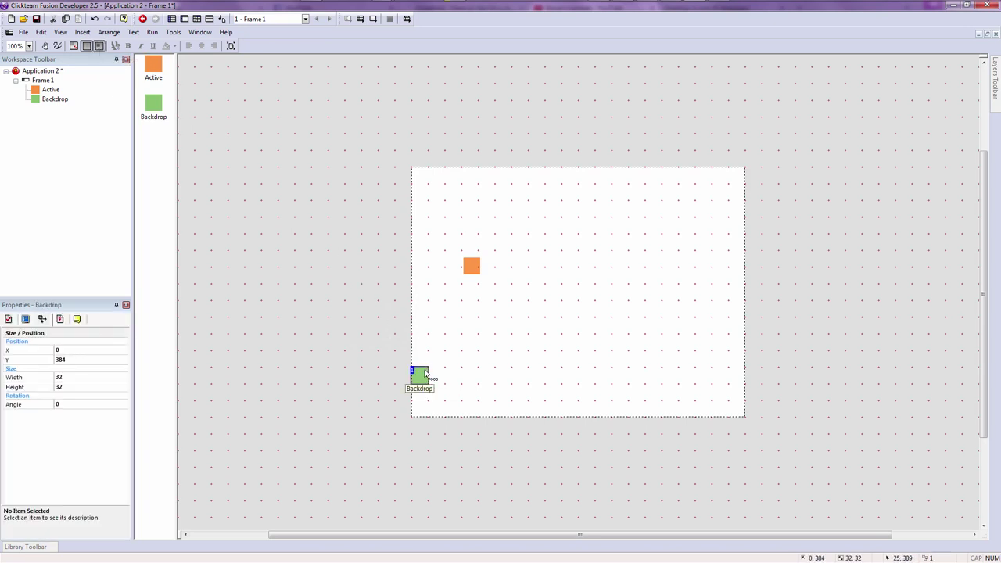
Duplicate the green tile into a horizontal row of 8 columns
right_click(426, 374)
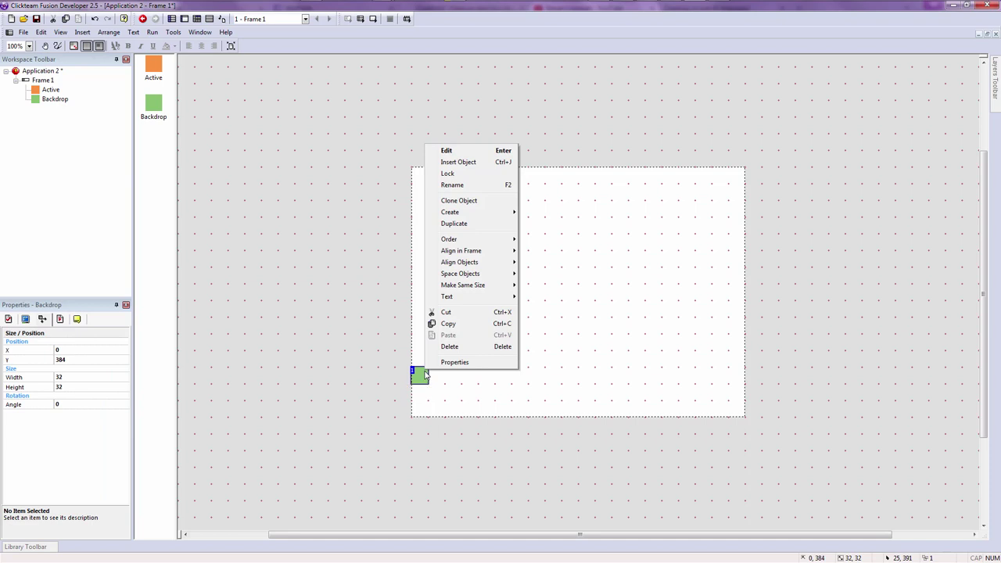
click(454, 225)
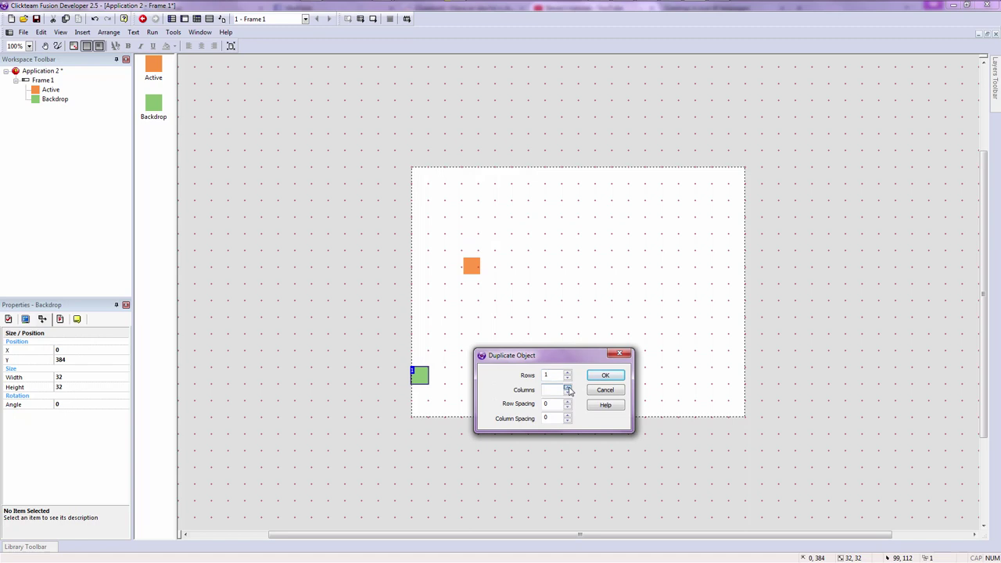
click(568, 388)
click(603, 375)
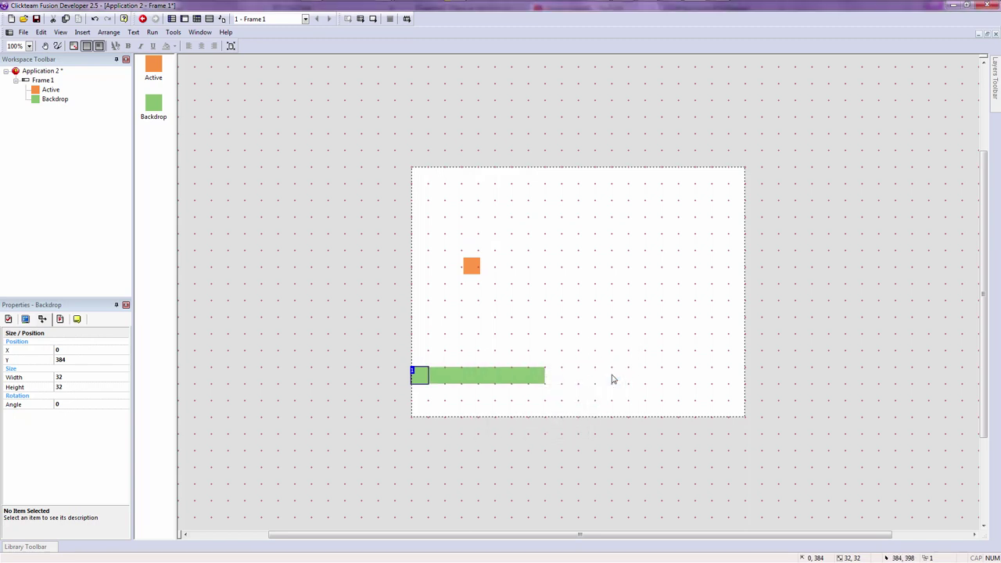
click(529, 326)
click(472, 268)
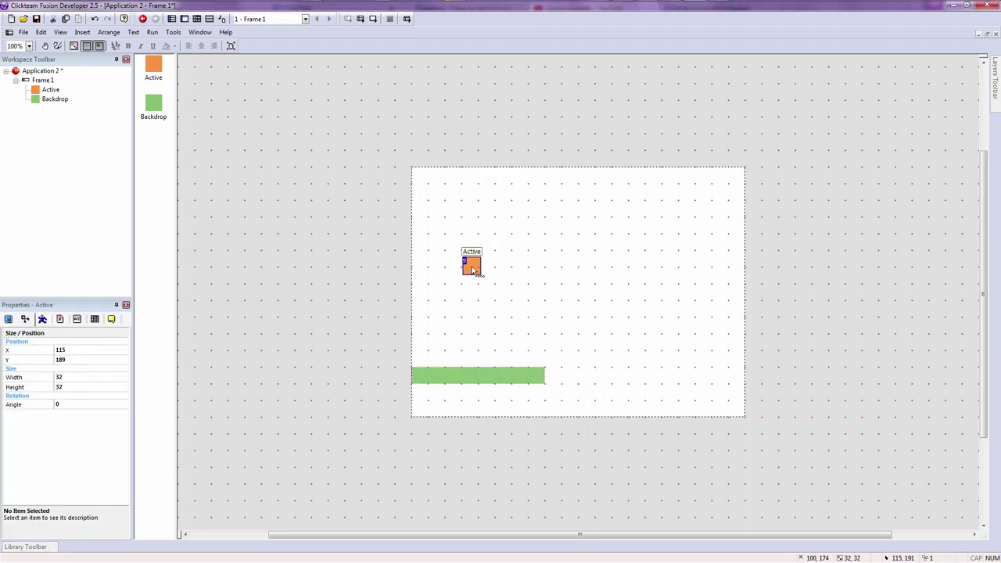
Set the orange Active object's movement type to Platform
click(43, 319)
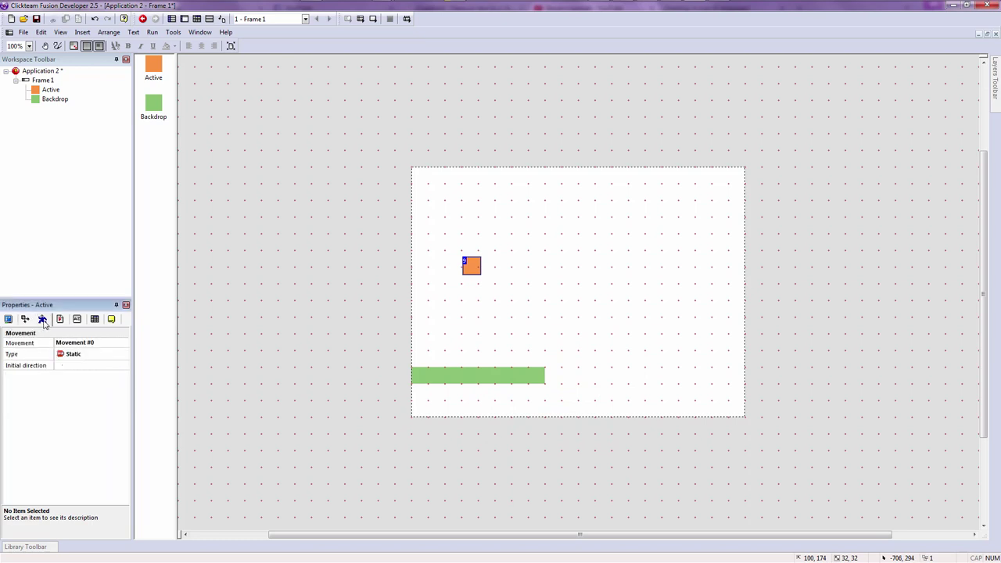
click(89, 356)
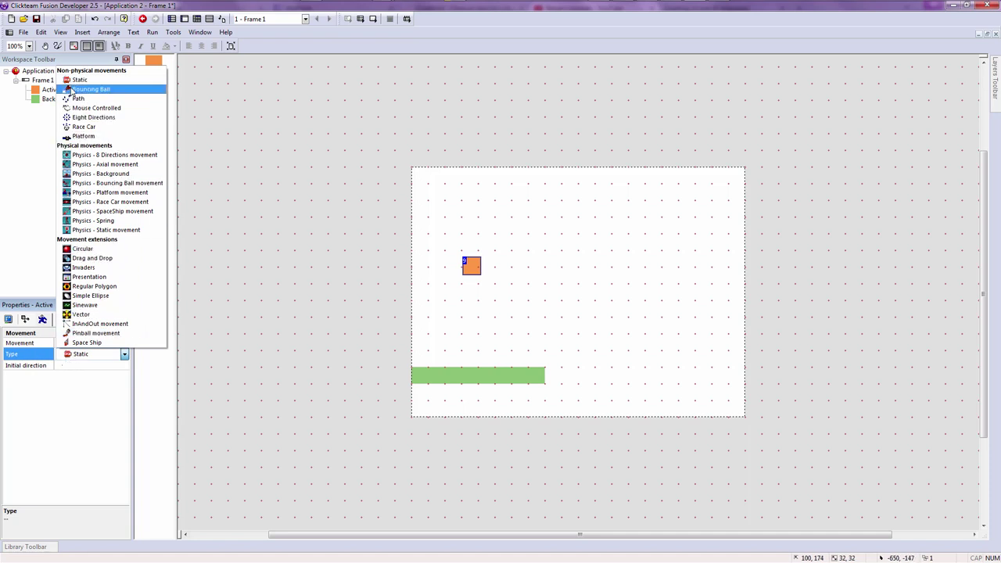
click(84, 136)
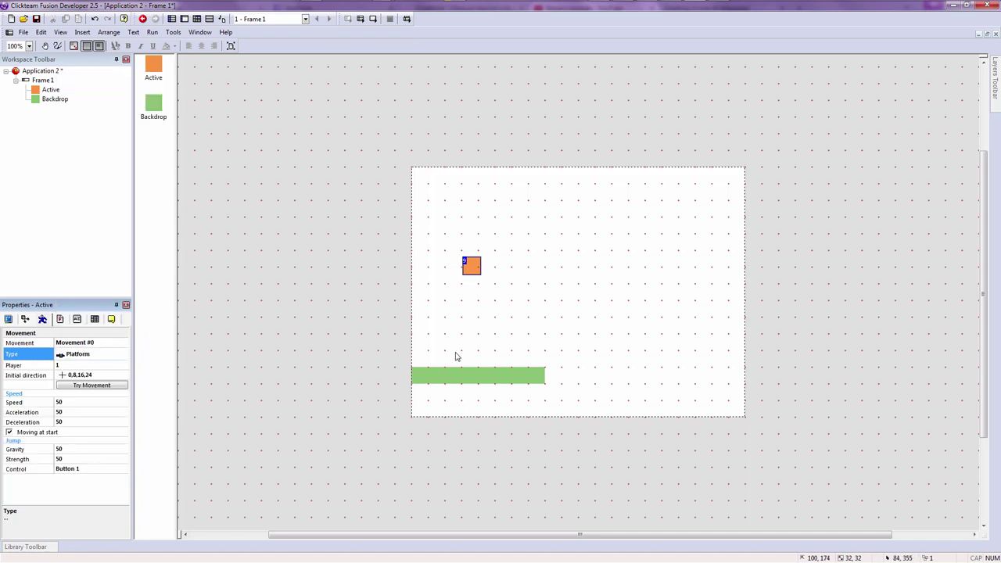
click(456, 357)
click(456, 370)
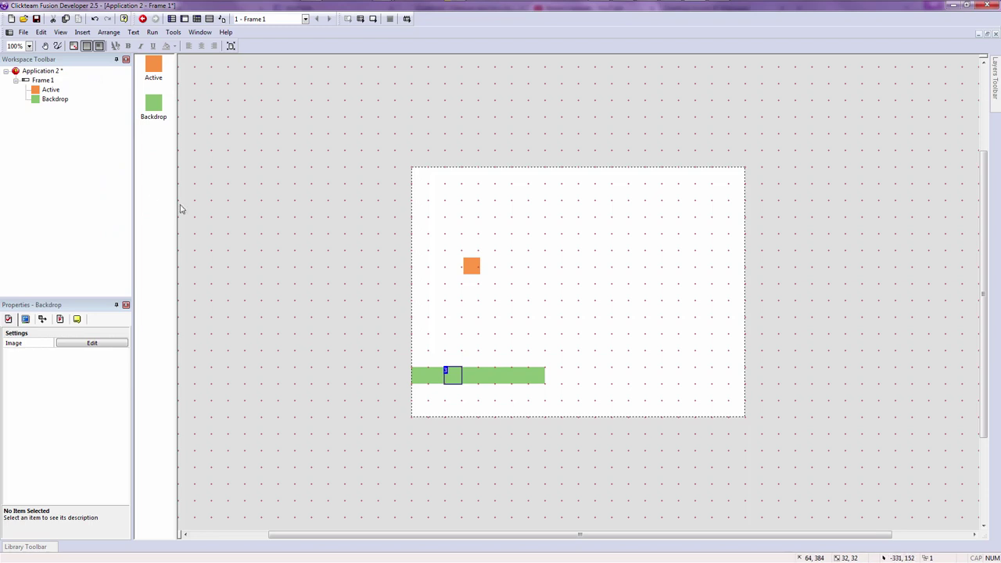
Select all eight green floor tiles and set their obstacle type to Obstacle
key(ctrl+a)
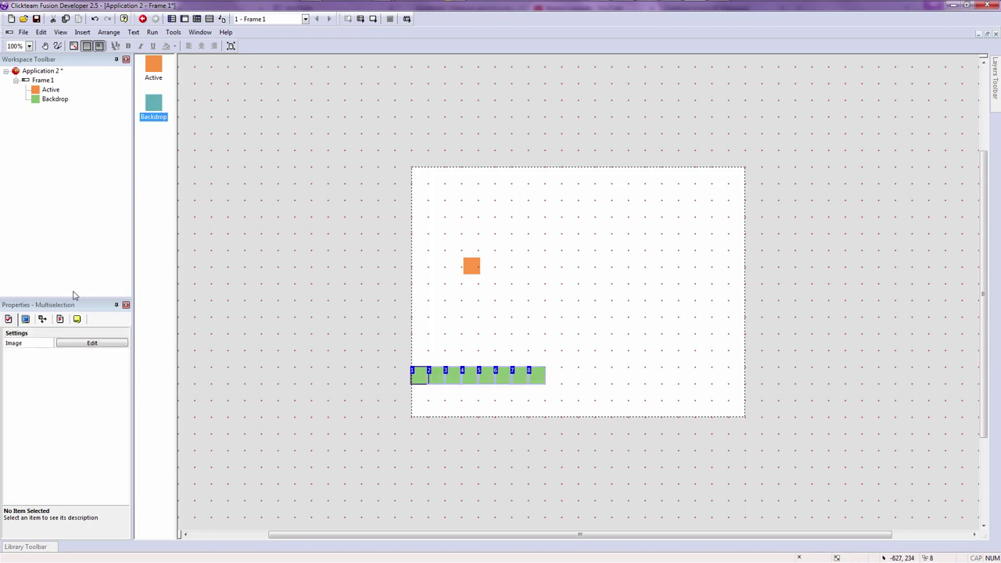
click(29, 324)
click(66, 323)
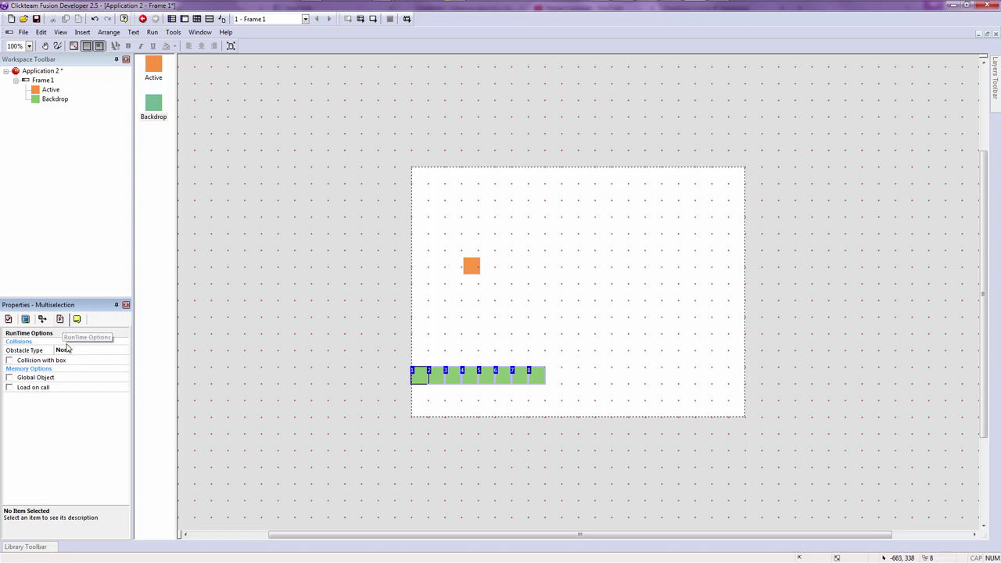
click(86, 352)
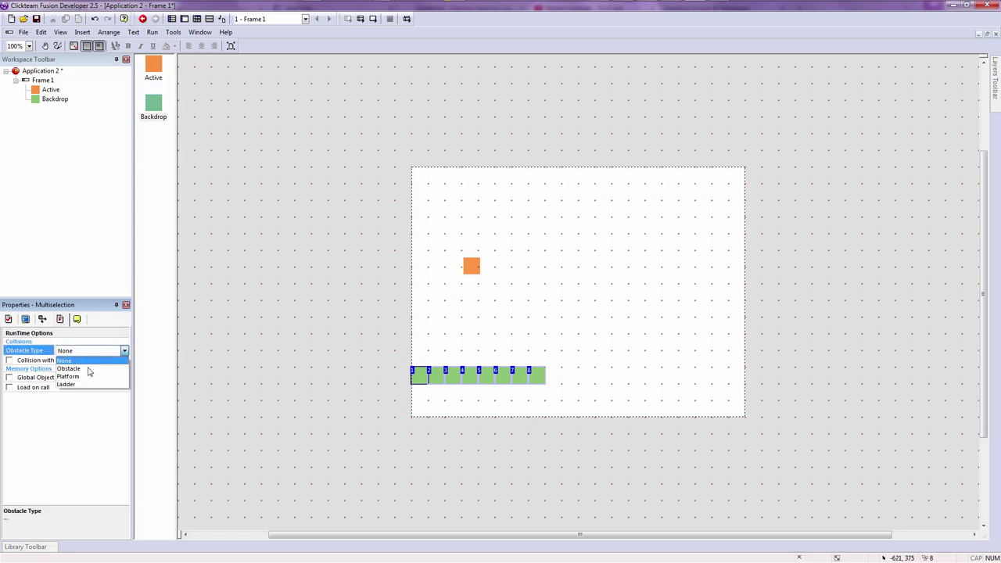
click(89, 369)
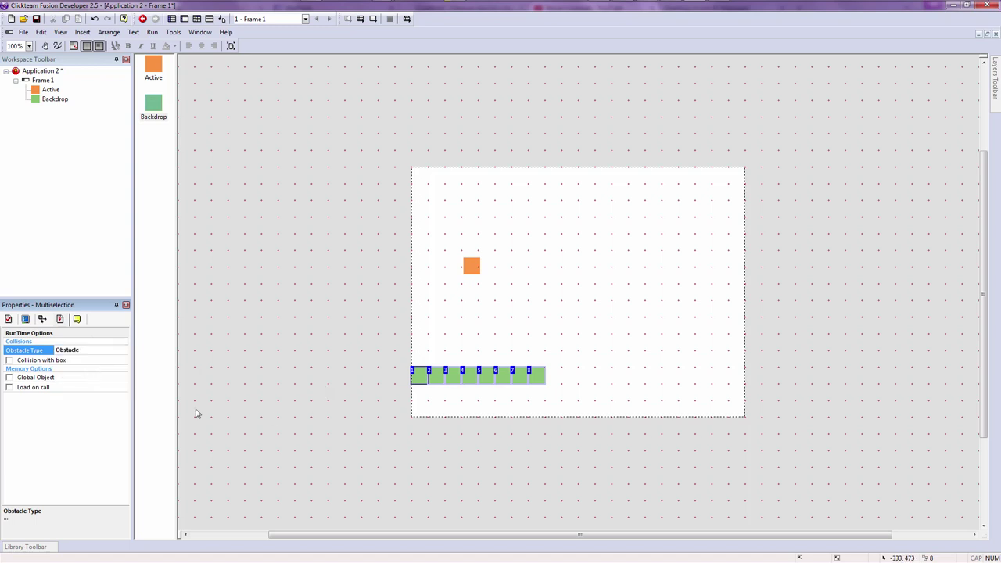
click(413, 397)
Select individual floor tiles to confirm their Obstacle setting
drag(371, 336, 594, 422)
click(563, 368)
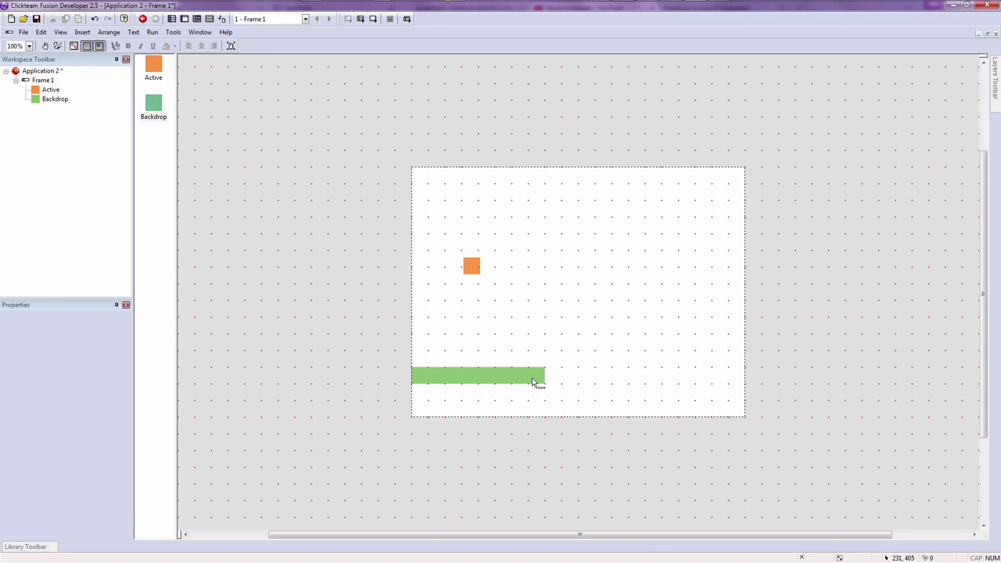
click(532, 381)
click(482, 345)
click(476, 378)
click(187, 316)
drag(390, 351, 578, 412)
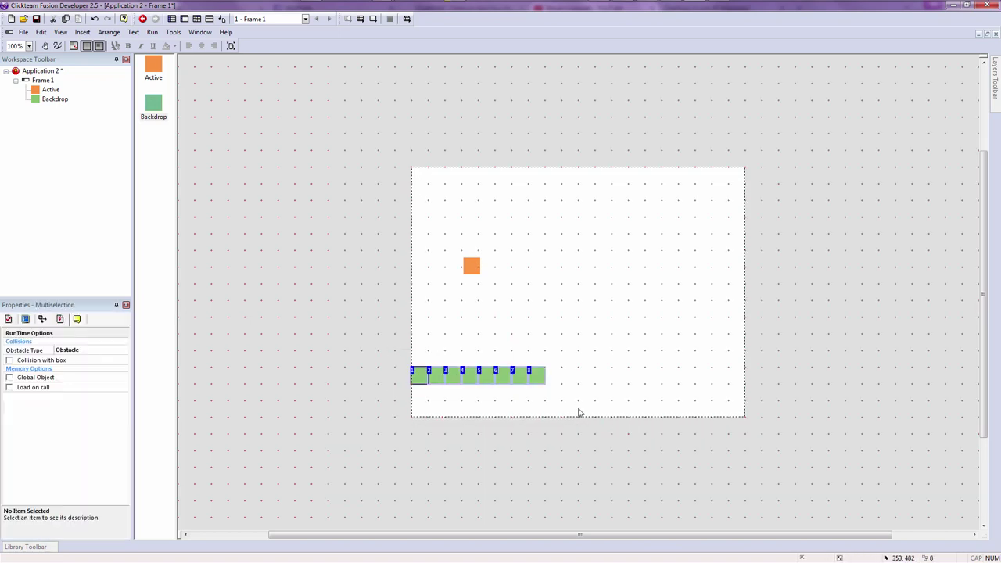
click(530, 350)
click(480, 380)
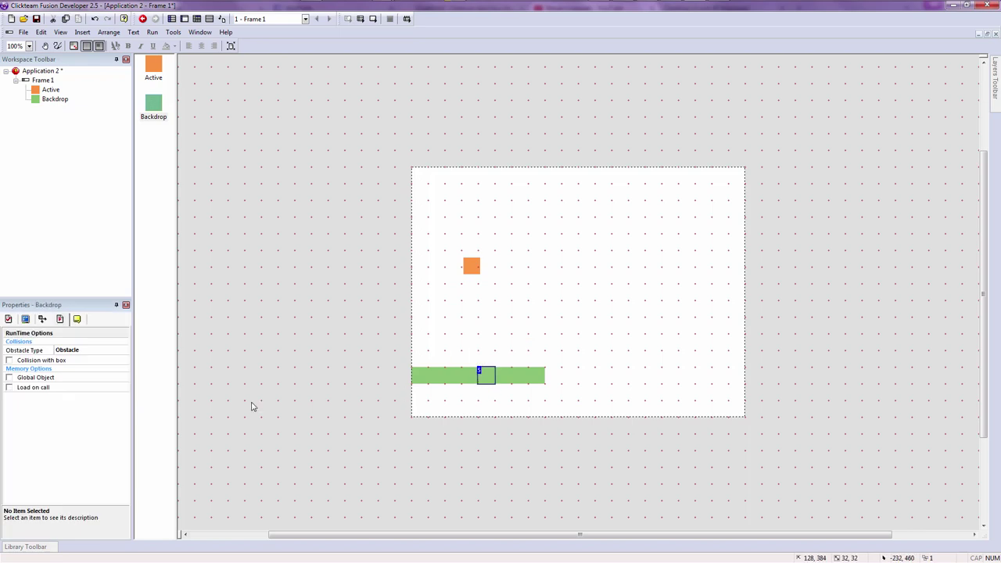
Move the orange player down about one grid step
click(477, 269)
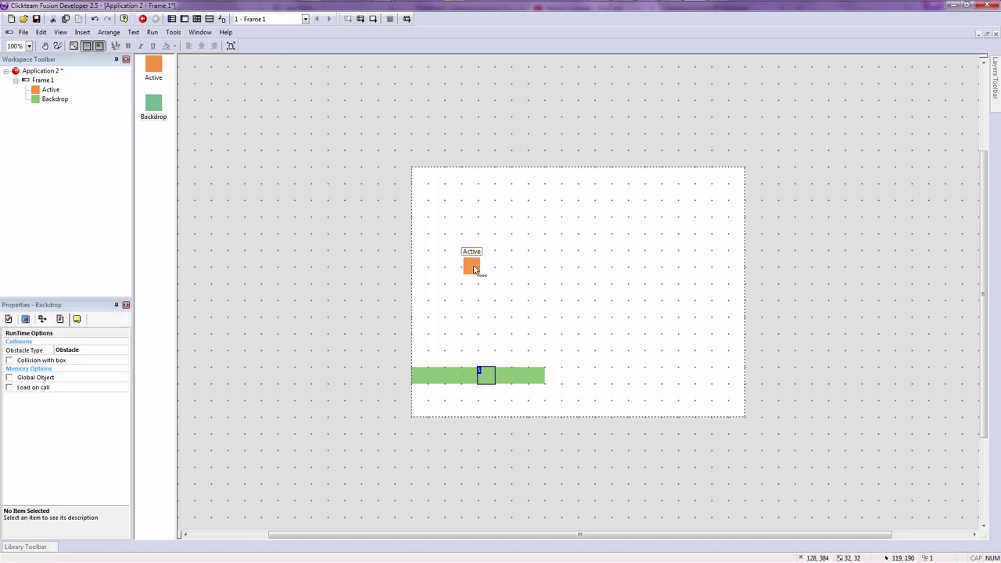
mouse_move(474, 294)
mouse_down()
mouse_move(476, 281)
mouse_move(476, 293)
mouse_up()
click(471, 278)
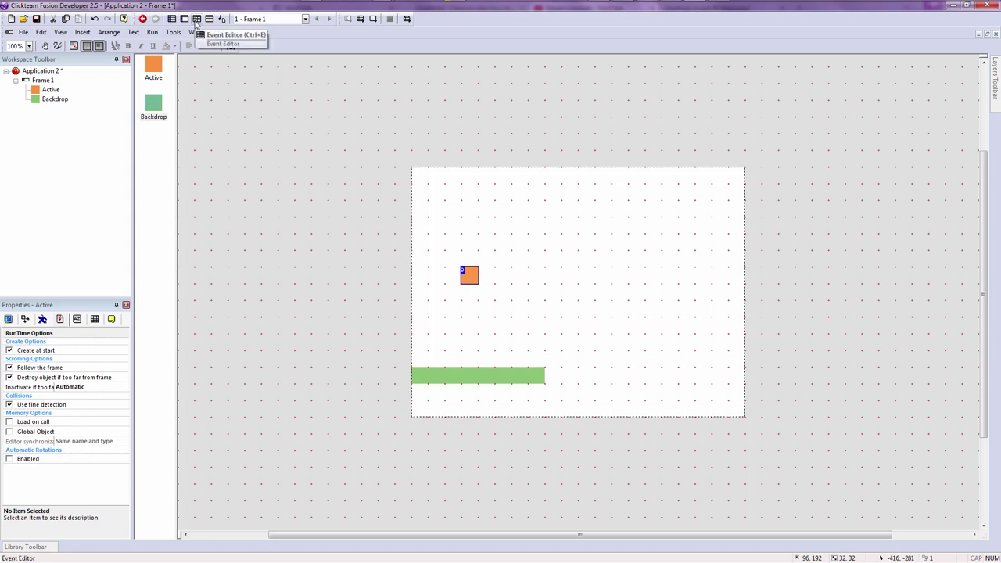
click(196, 19)
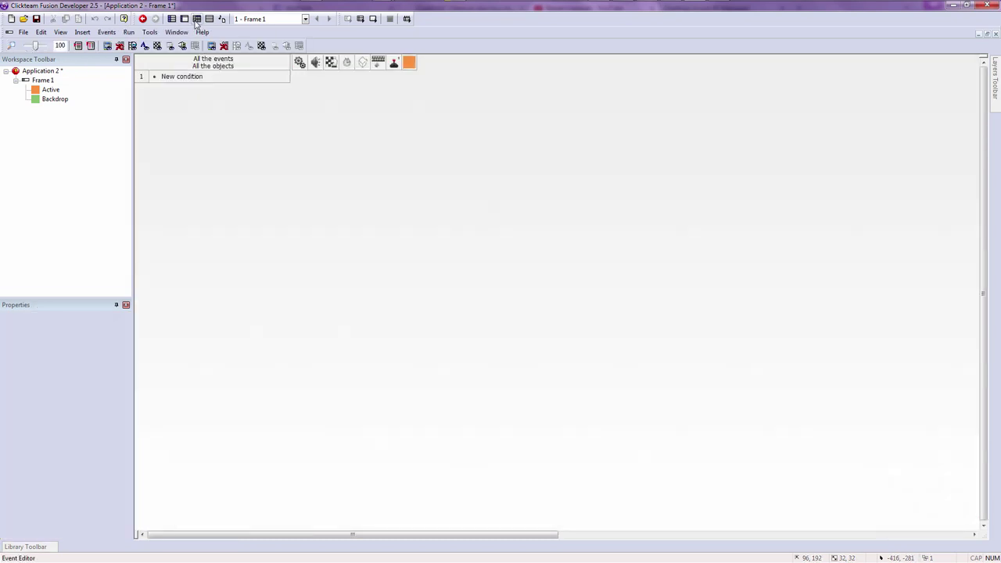
Add event 1's condition: the orange Active object collides with the backdrop
double_click(188, 77)
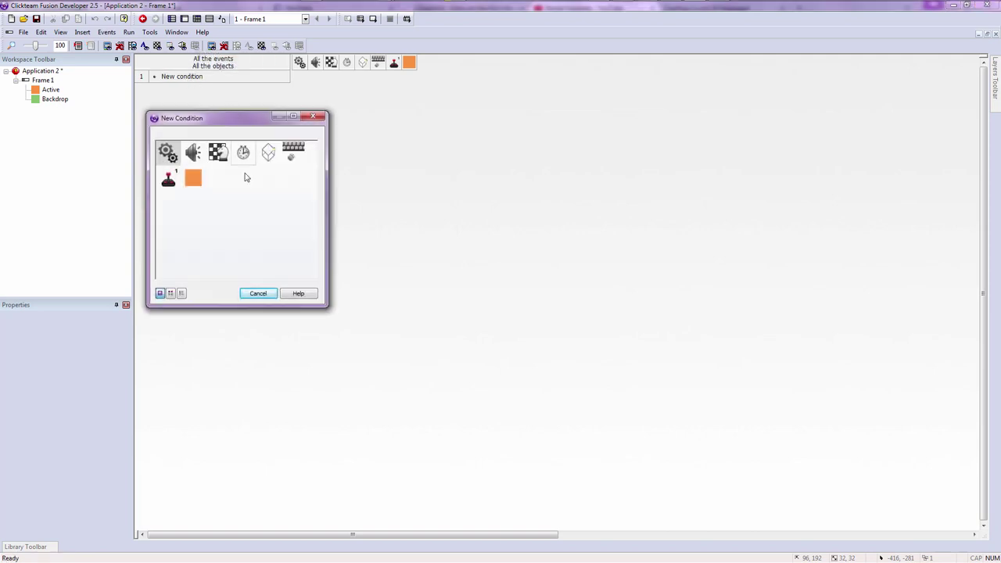
click(198, 185)
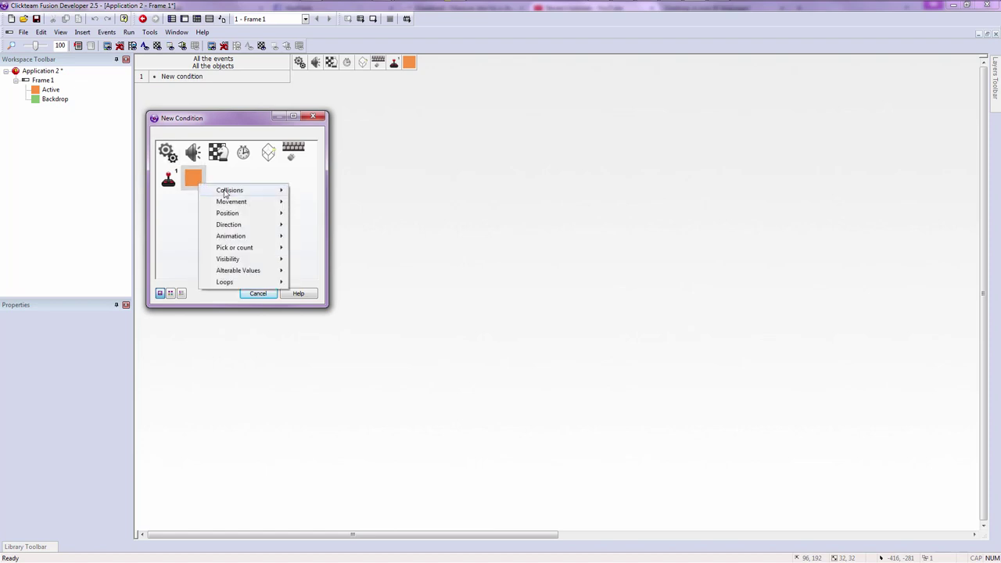
mouse_move(266, 195)
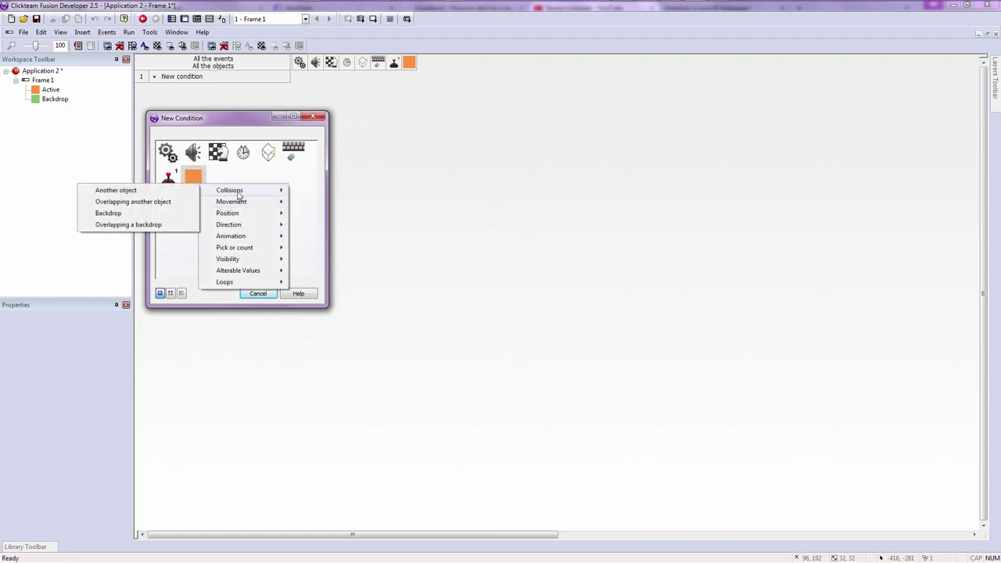
click(252, 177)
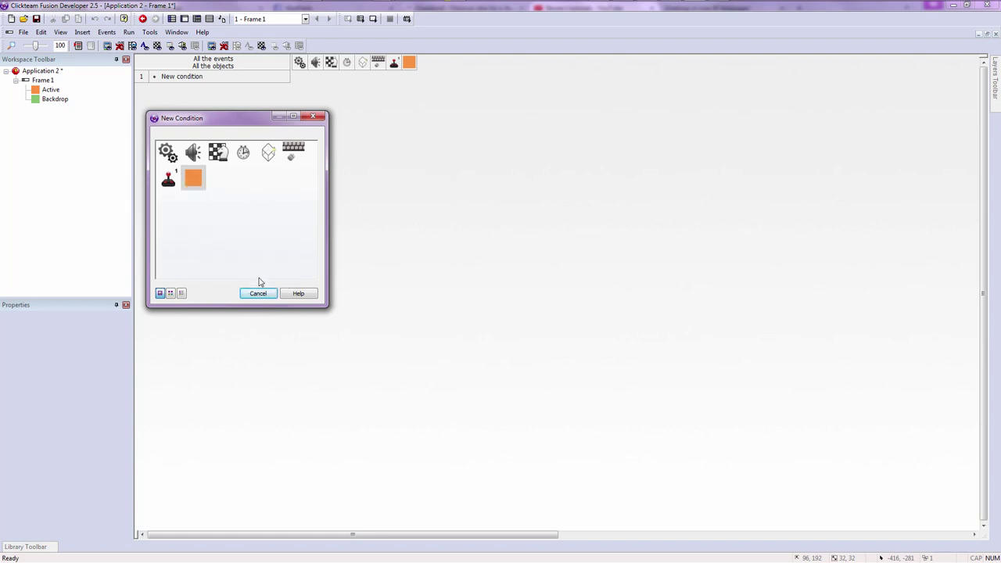
click(257, 294)
double_click(189, 79)
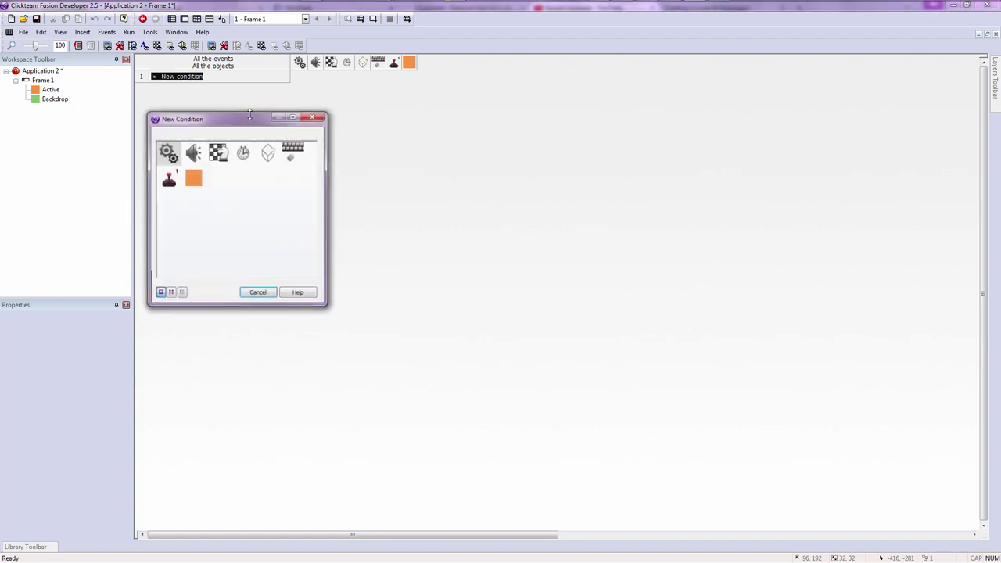
click(194, 179)
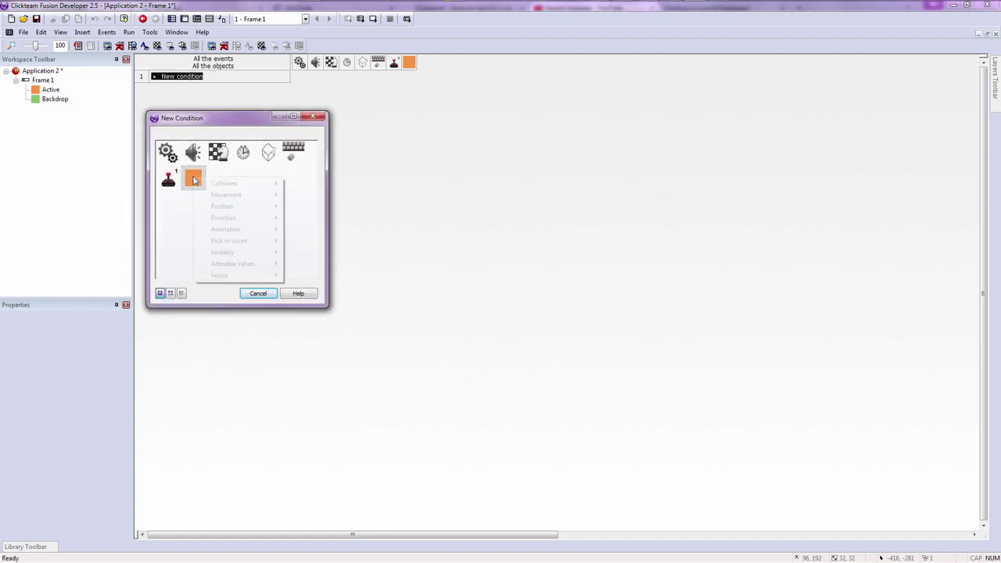
mouse_move(226, 186)
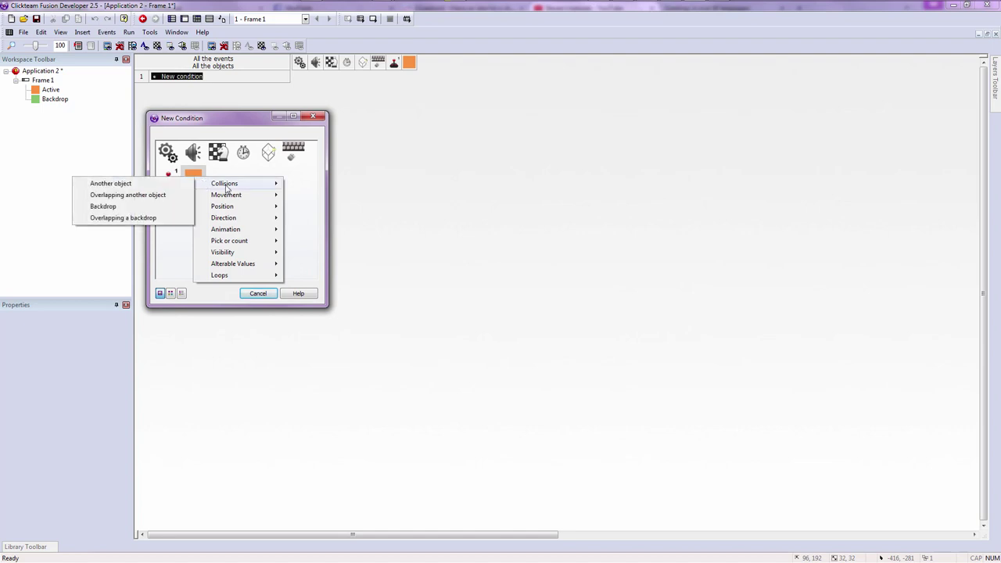
click(127, 207)
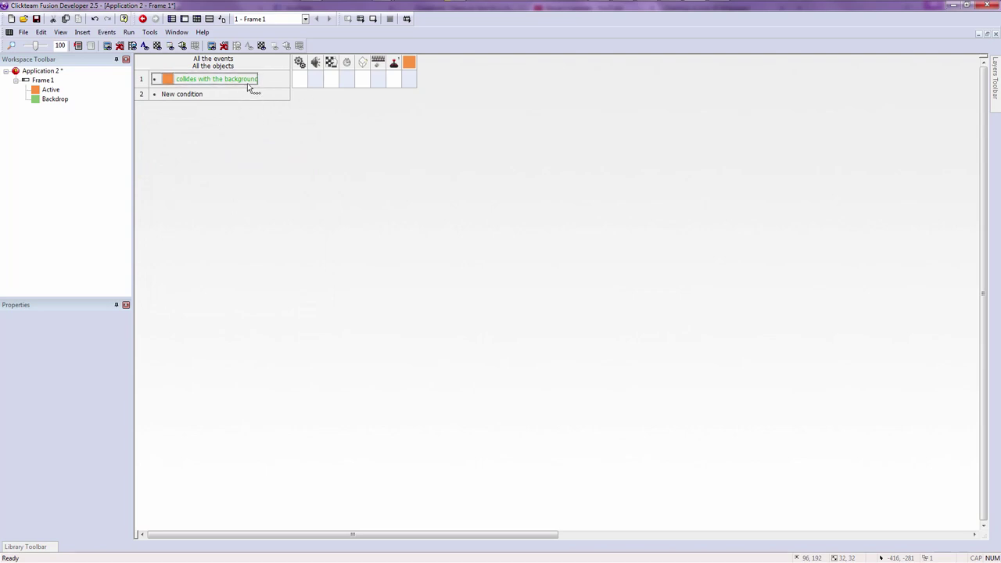
Add a Movement > Stop action for the orange player in event 1
click(410, 81)
mouse_move(416, 86)
click(367, 90)
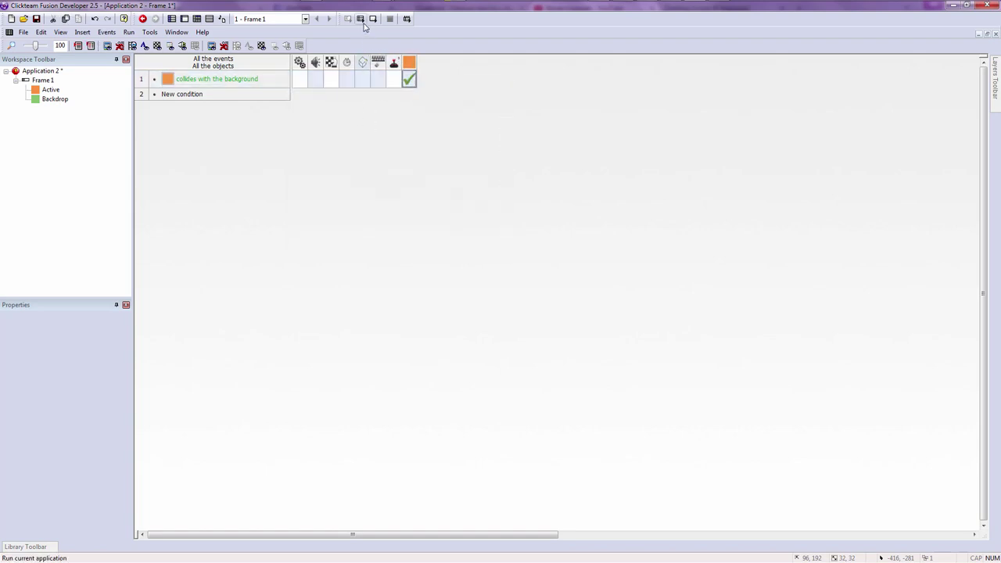
click(389, 22)
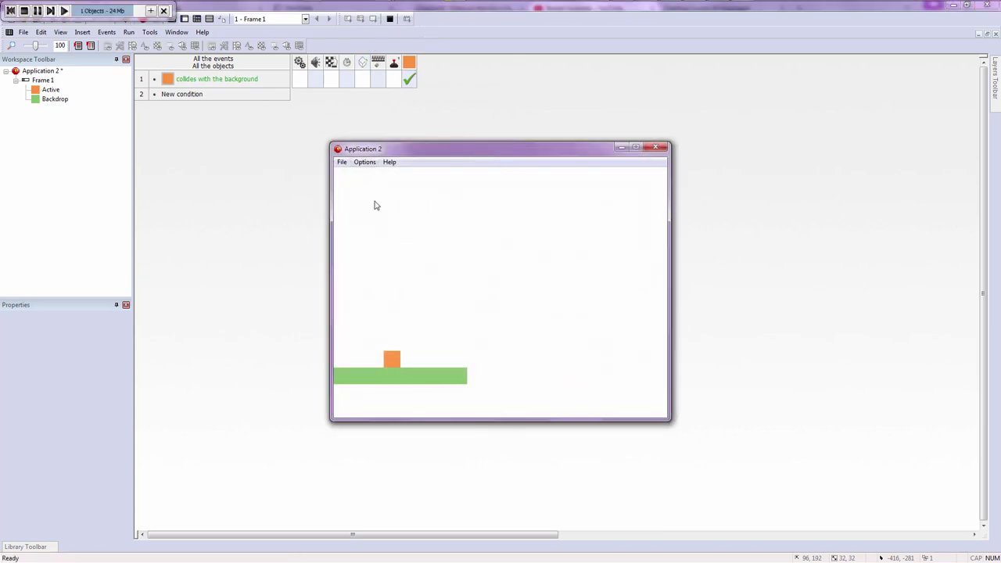
Restart the test run and slide the orange player left and right
key(Escape)
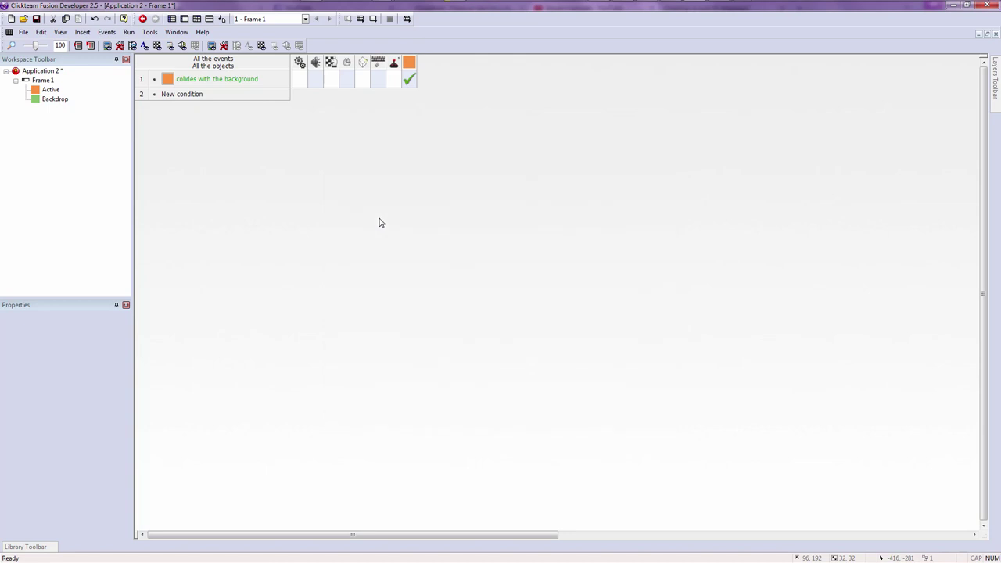
click(373, 19)
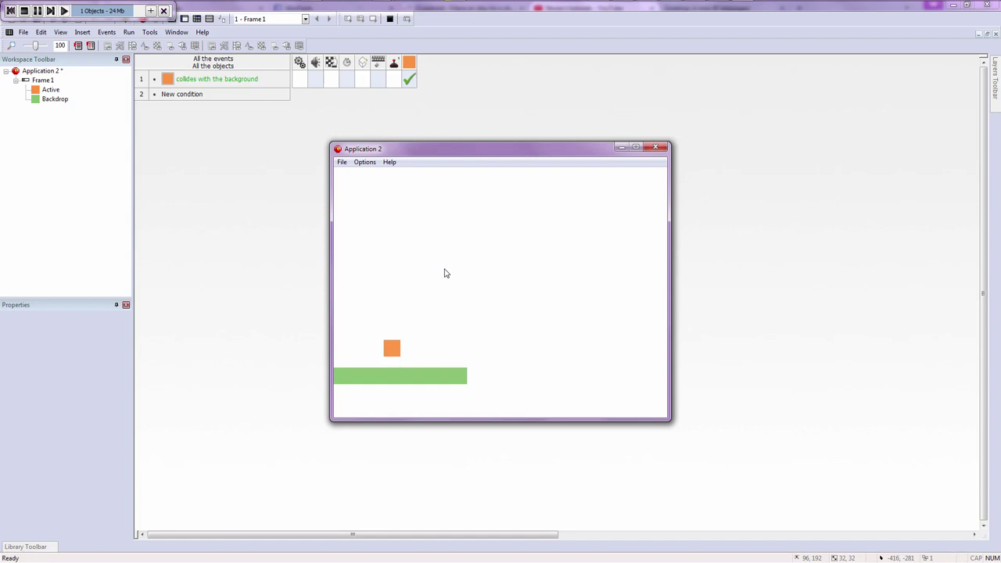
key(Right)
key(Left)
key(Right)
key(Left)
Jump the player around onto the green floor, then close the game and return to the frame layout
key(Left)
key(Right)
key(Up)
key(Up)
key(Left)
key(Left)
key(Right)
key(Left)
key(Up)
key(Right)
key(Left)
key(Left)
key(Up)
key(Right)
key(Up)
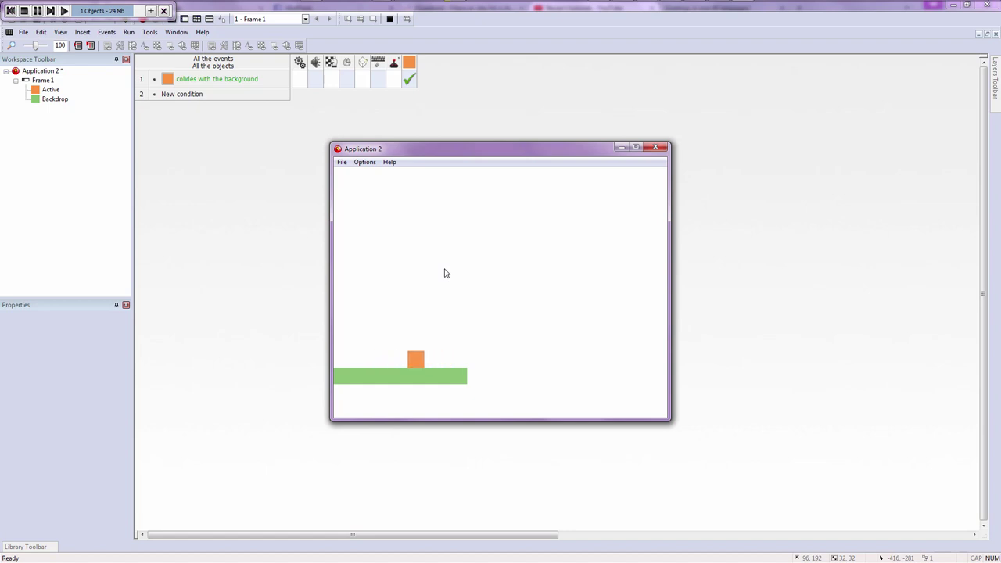
click(655, 148)
click(184, 18)
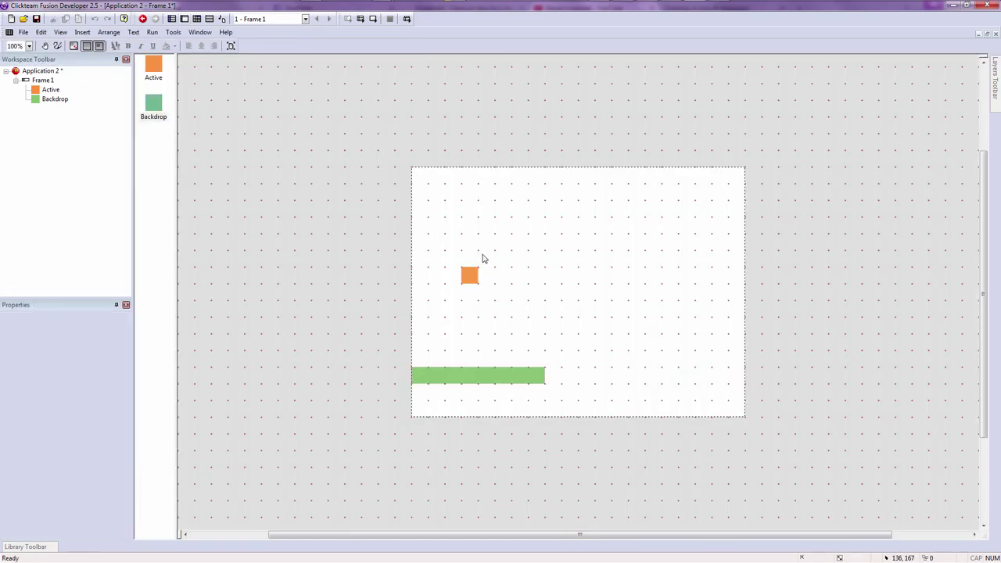
Add two frames to the orange player's animation, filled brown and green
click(469, 274)
click(480, 372)
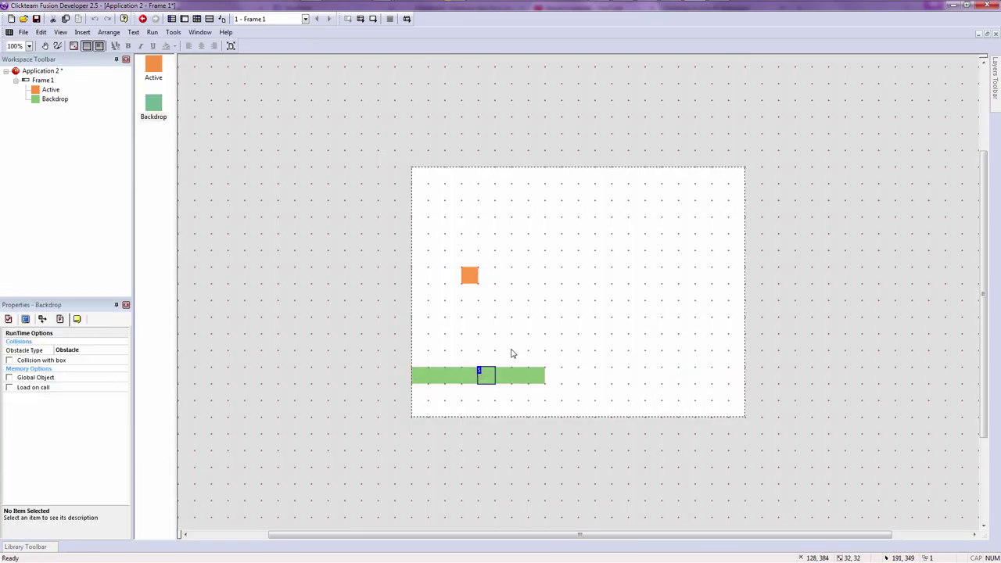
click(512, 353)
drag(602, 320, 340, 221)
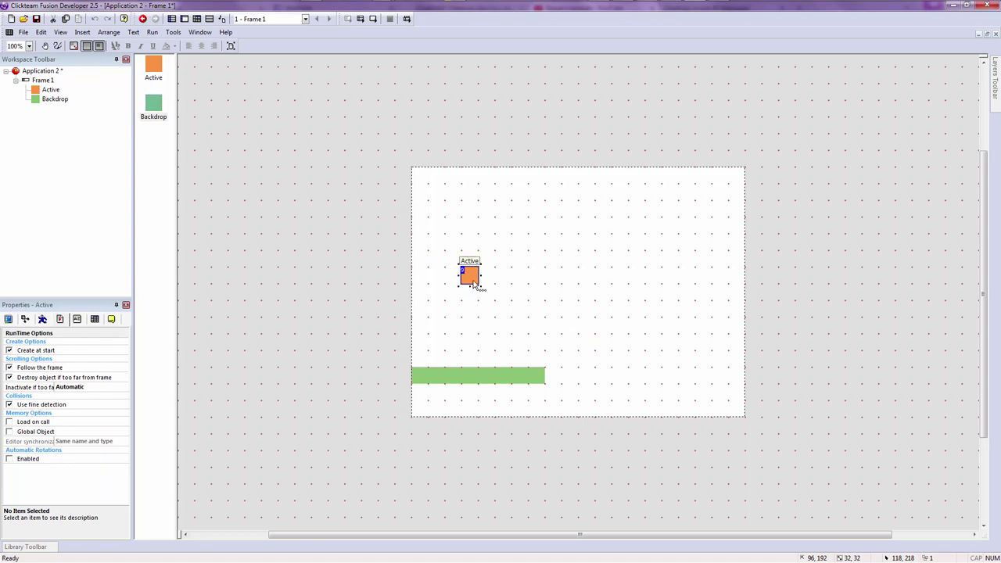
double_click(472, 278)
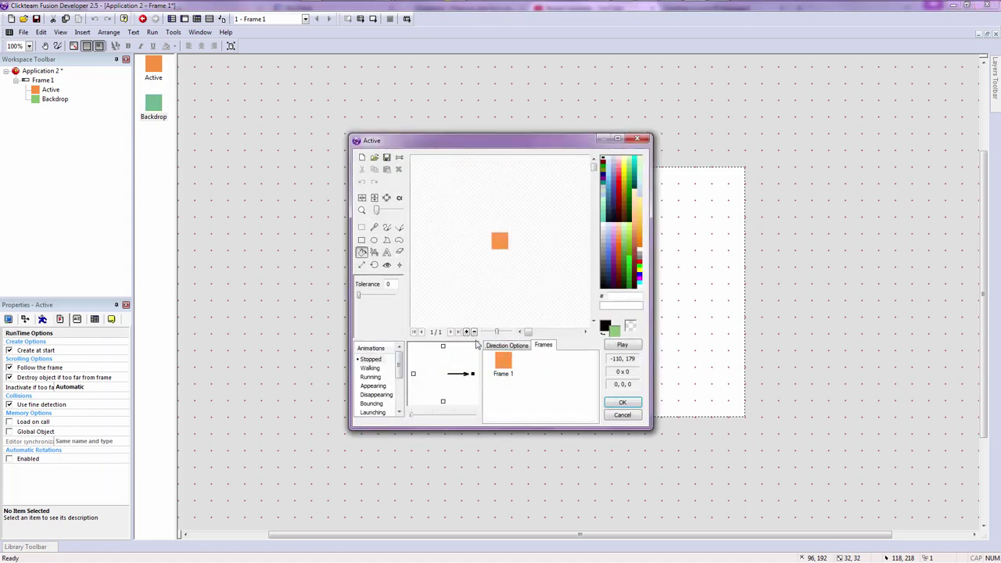
click(467, 334)
click(467, 335)
click(542, 361)
click(634, 253)
click(497, 240)
click(507, 400)
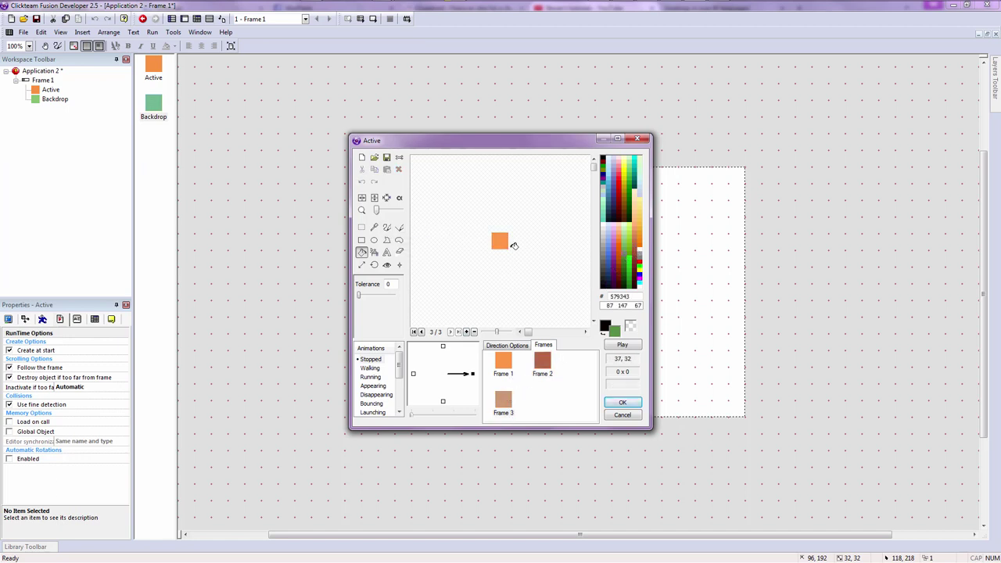
click(505, 244)
Make the animation loop, preview it, and confirm the changes
click(503, 345)
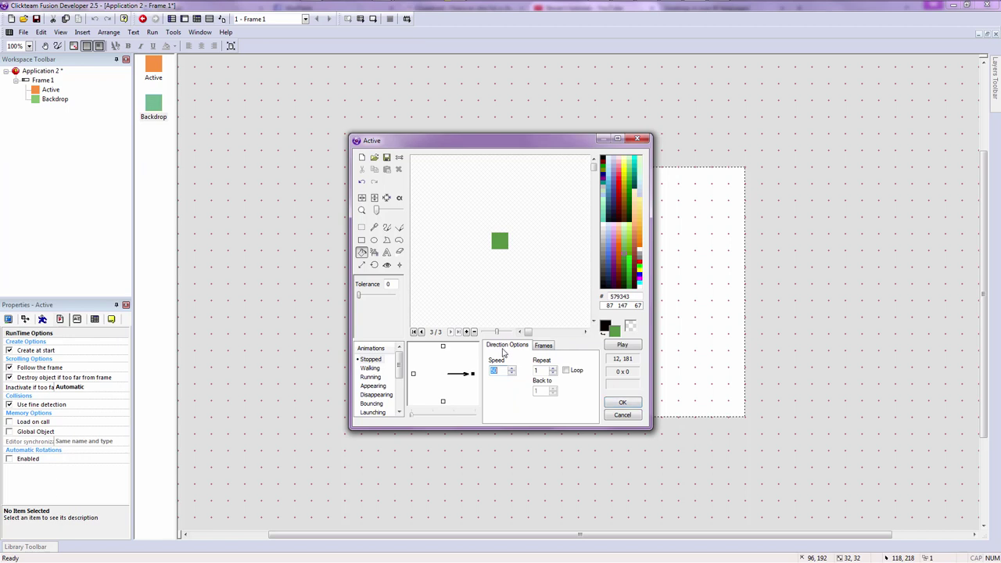
click(566, 370)
click(622, 345)
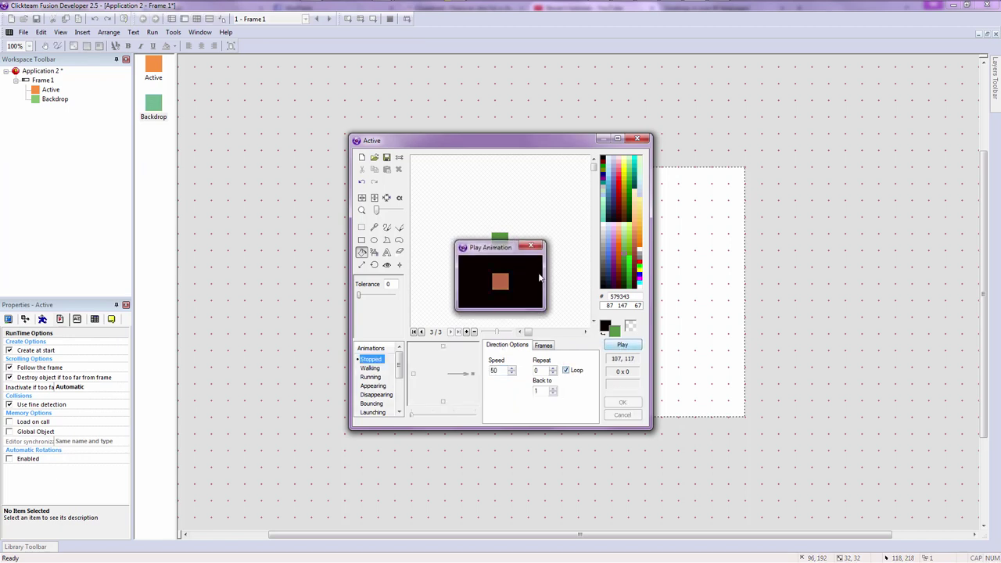
click(530, 247)
click(622, 402)
Open the green floor's picture editor and close it without changes
click(548, 383)
double_click(506, 376)
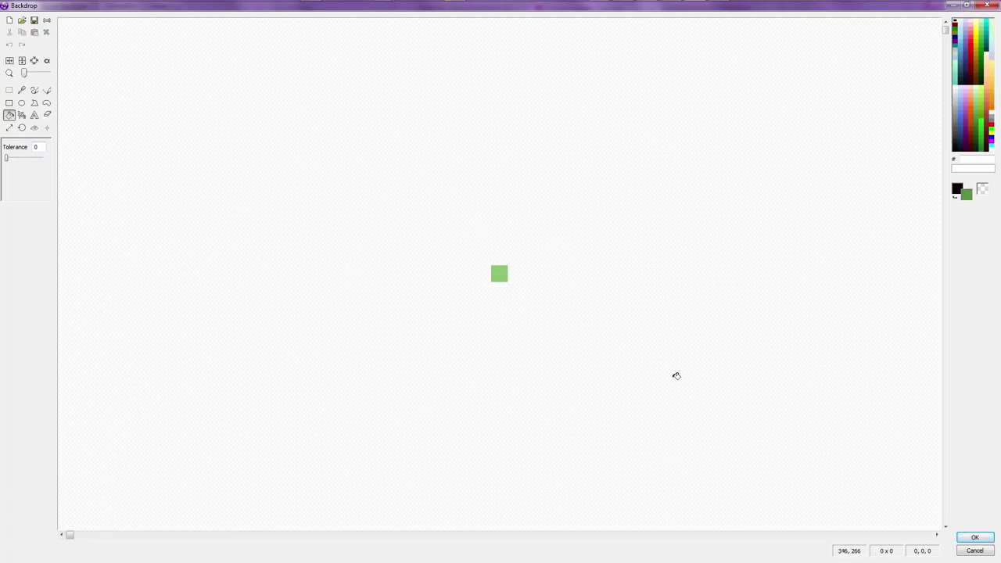
click(971, 553)
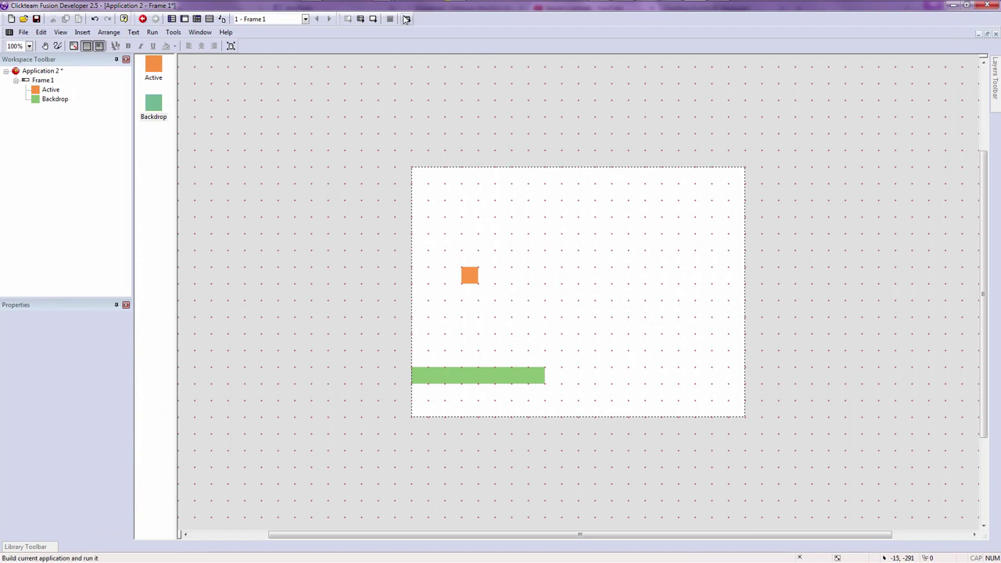
Run the game and test the player's walking and jumping animation with the arrow keys, then close it
key(F8)
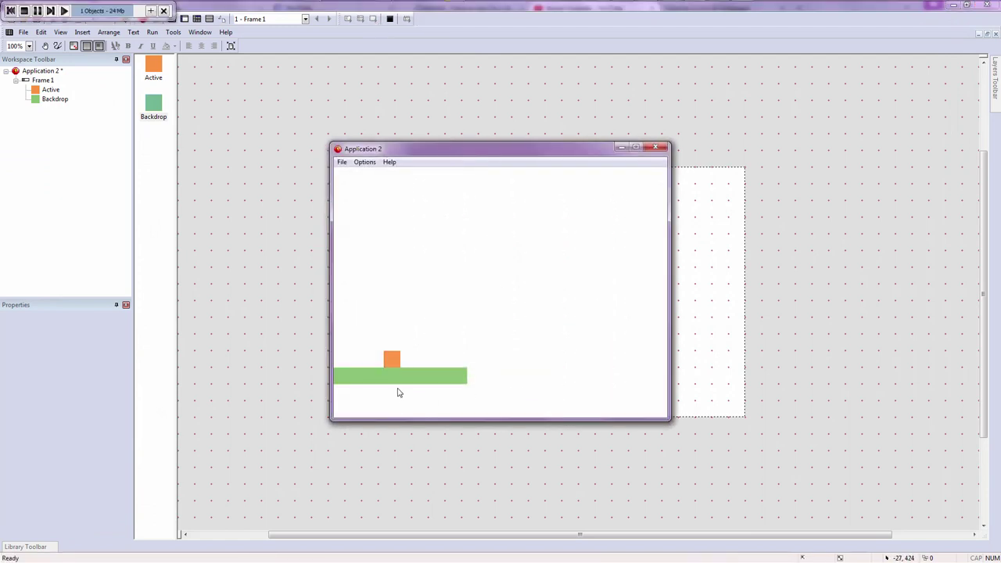
key(Left)
key(Right)
key(Left)
key(Up)
key(Right)
key(Right)
key(Left)
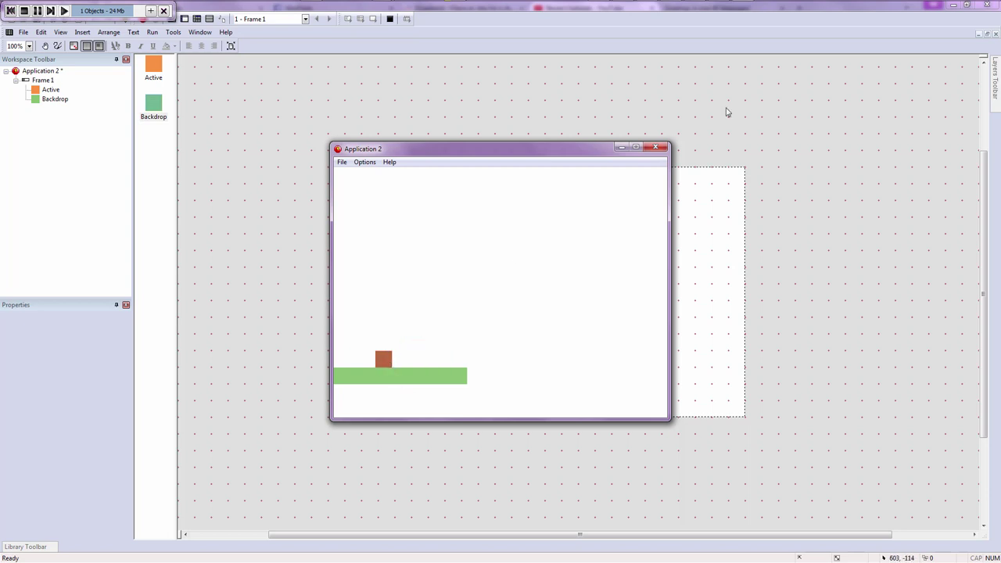
click(655, 148)
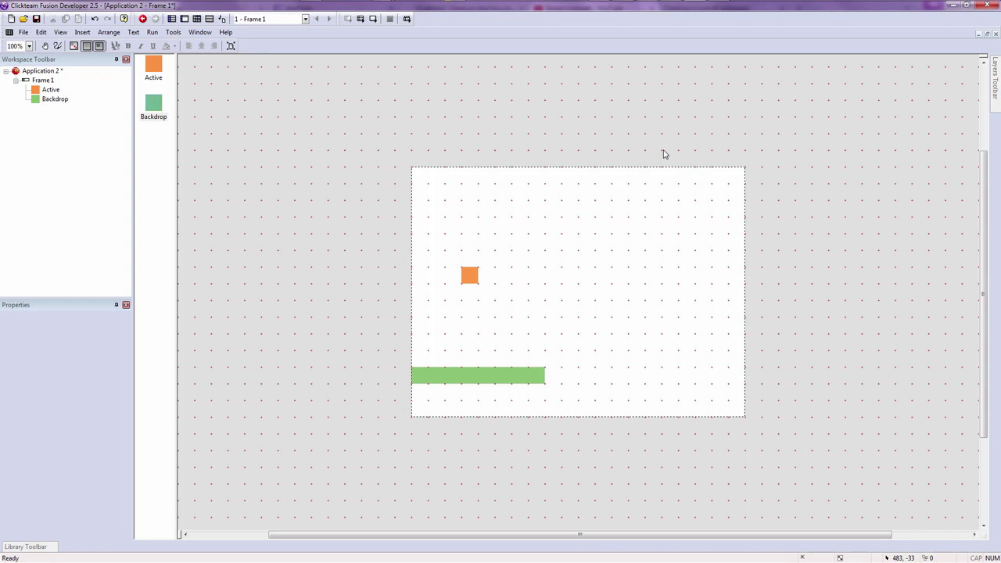
Drag the orange player to the right, past the green floor's right end
click(469, 275)
click(509, 290)
drag(474, 279, 574, 279)
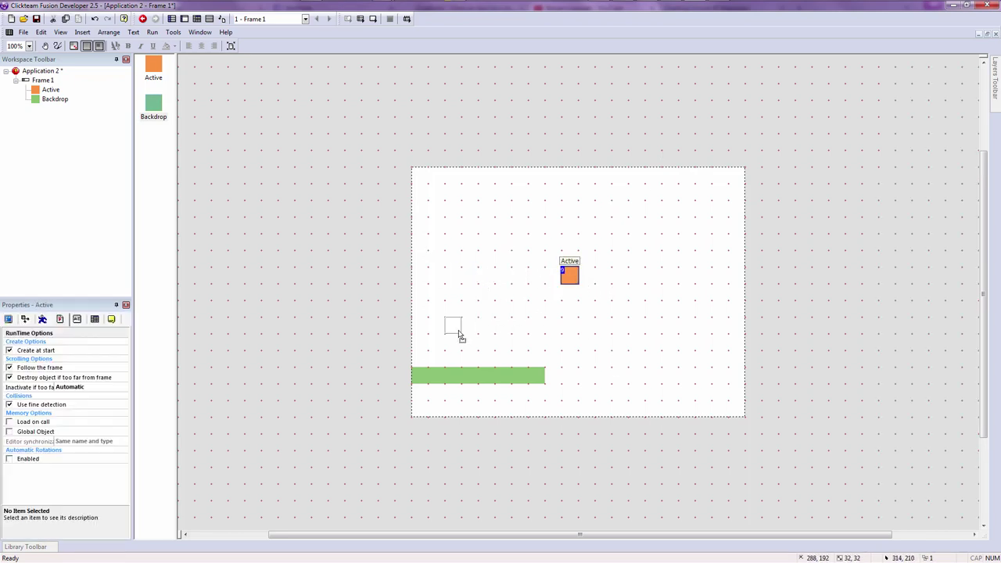